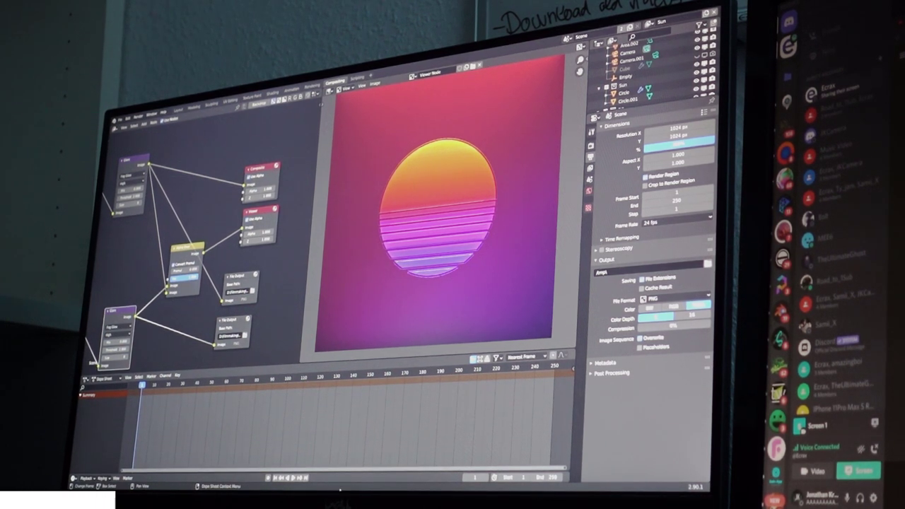
Switch to GIMP and open the Sun render folder in a file explorer window over it
key(super)
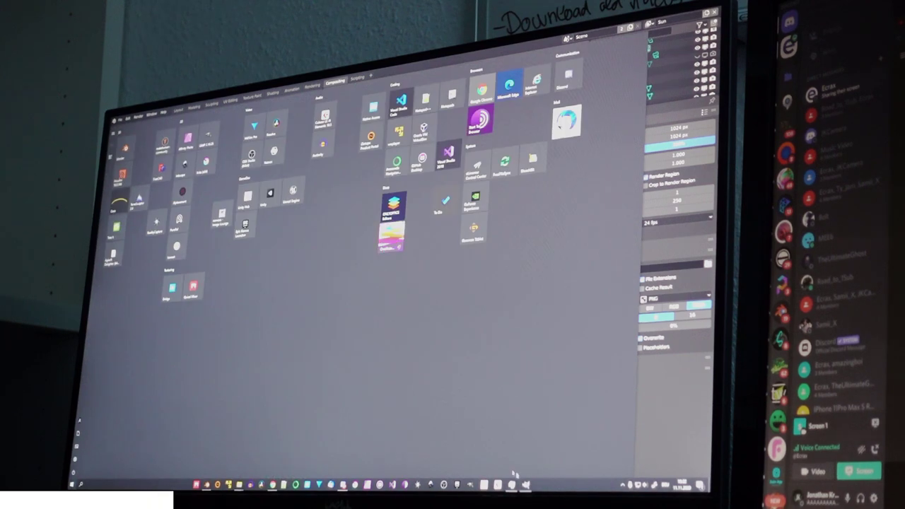
click(525, 486)
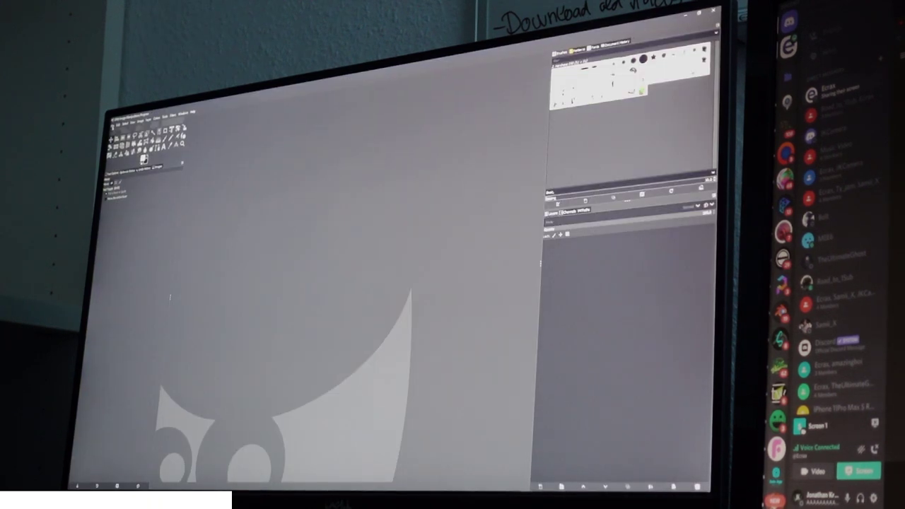
key(ctrl+alt+Tab)
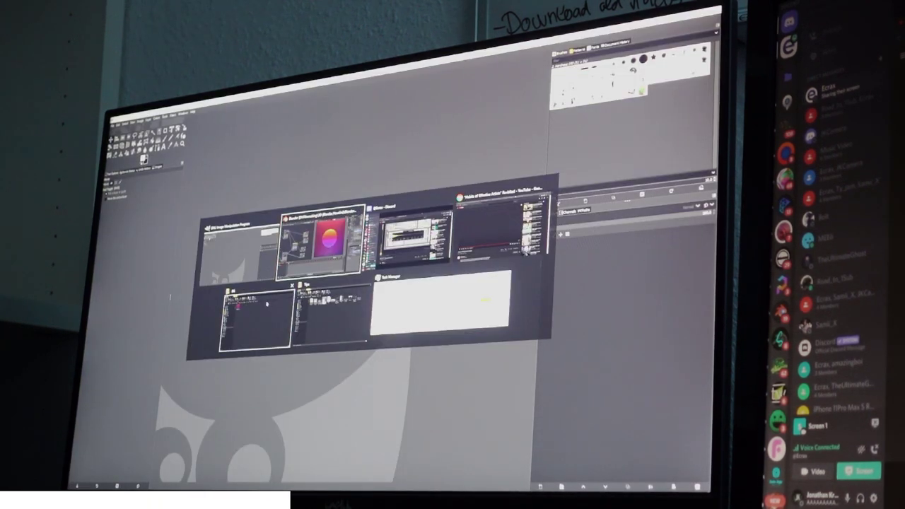
click(266, 304)
click(269, 154)
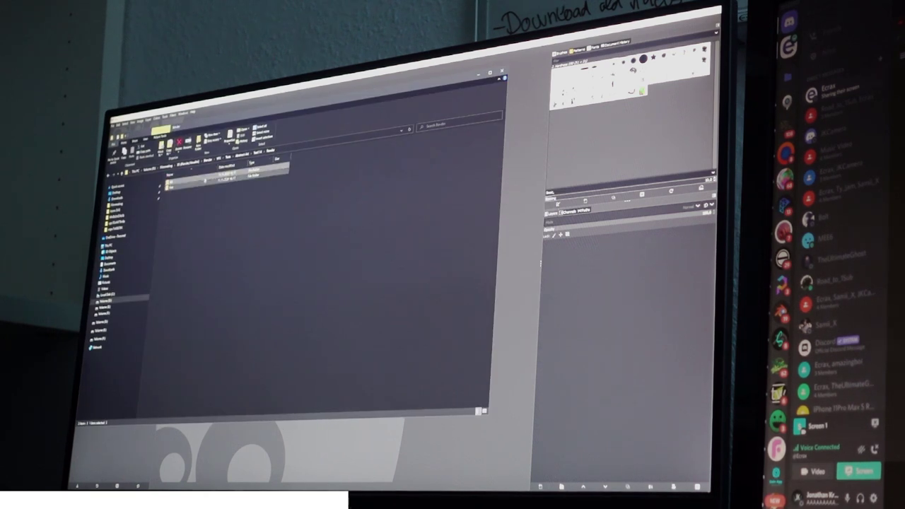
double_click(185, 182)
Load the sun render image from the folder into GIMP as a new image
drag(209, 126, 425, 147)
click(386, 214)
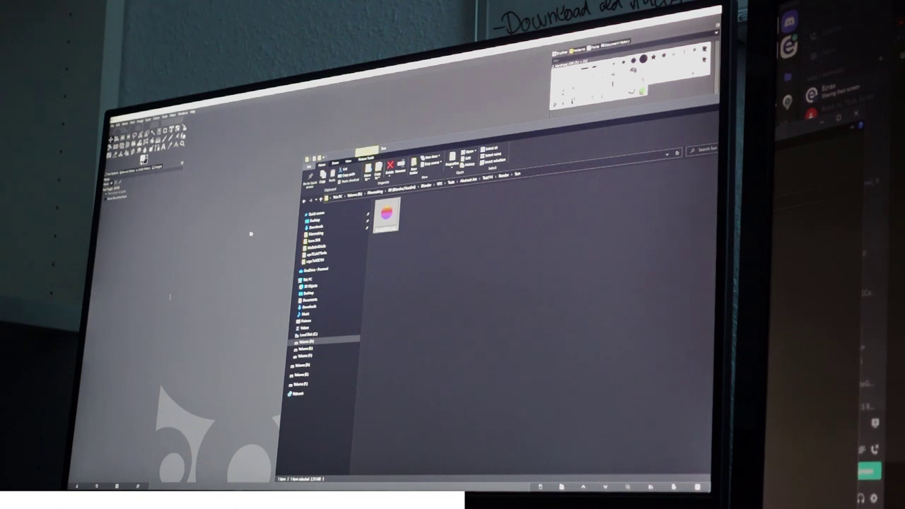
drag(251, 234, 252, 232)
Switch to Blender and save the composited viewer image under the name Render
key(alt+Tab)
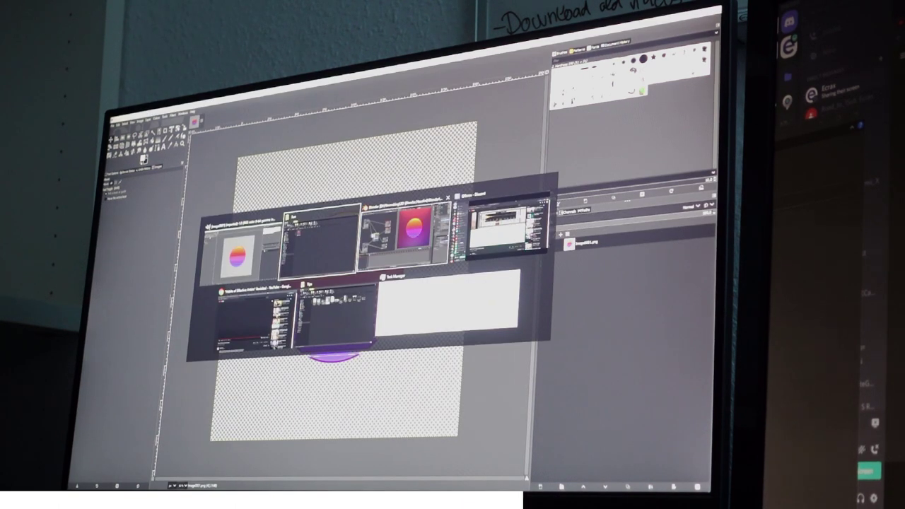
click(381, 236)
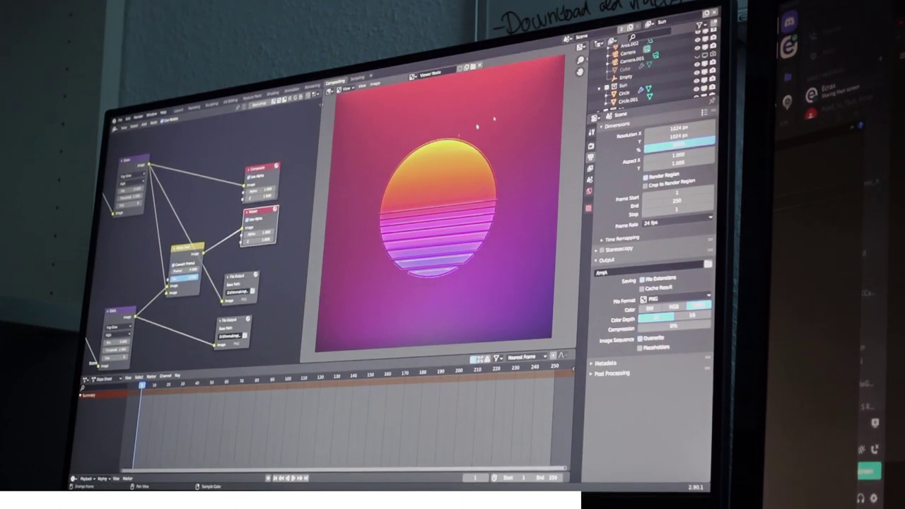
key(n)
click(585, 57)
key(n)
key(alt+shift+s)
double_click(283, 188)
double_click(339, 426)
text(Render)
key(Return)
key(Return)
Switch back to GIMP, open the G'MIC filter dialog for the sun image and search its filters for "pixel"
key(alt+Tab)
ctrl+scroll(369, 274, up, 2)
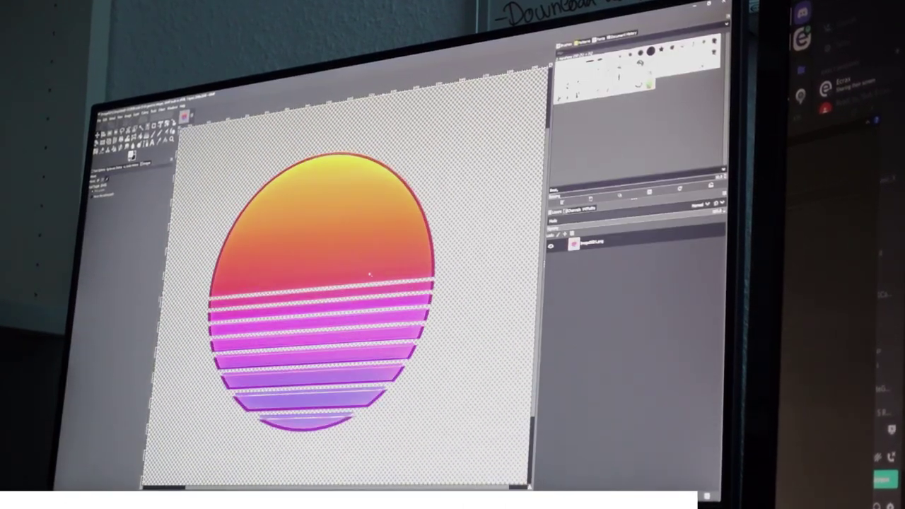
click(144, 112)
mouse_move(161, 109)
click(150, 251)
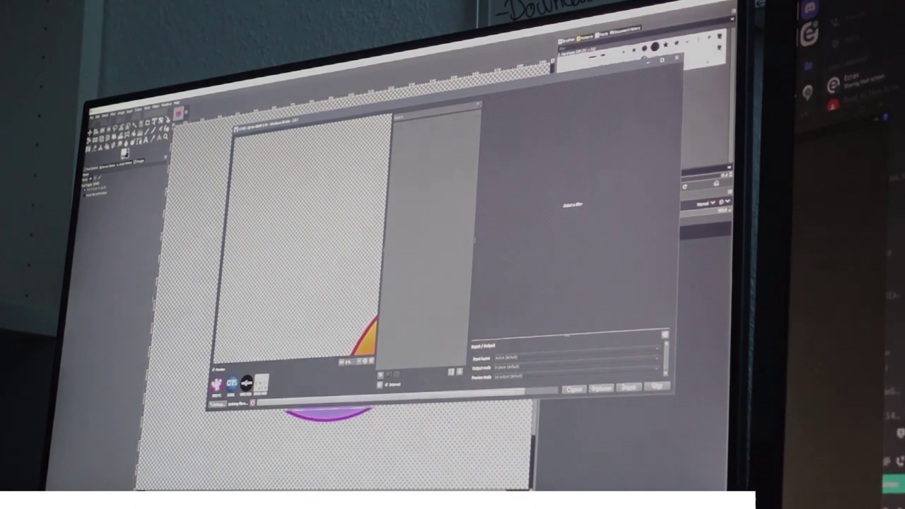
text(pixel)
click(412, 151)
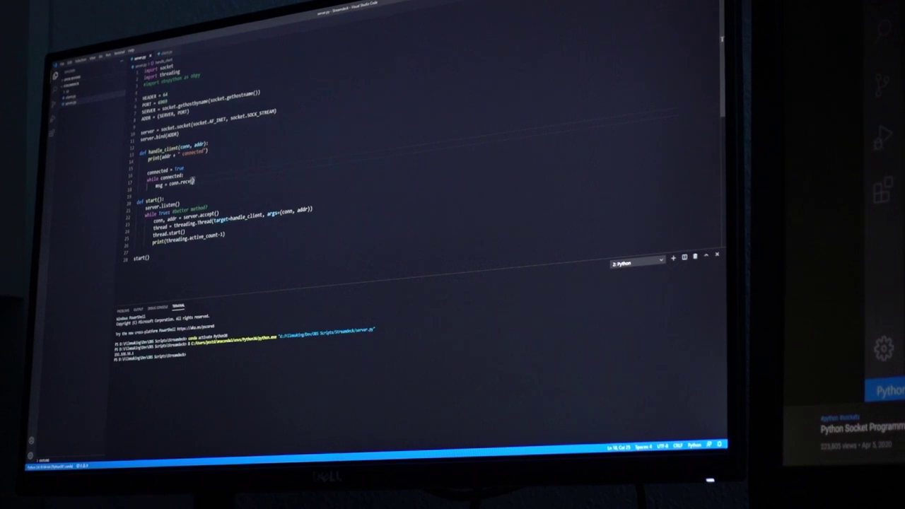
Complete the receive line in handle_client so that it reads msg_length = conn.recv(HEADER)
click(160, 184)
text(_length)
click(207, 177)
text(HEADER)
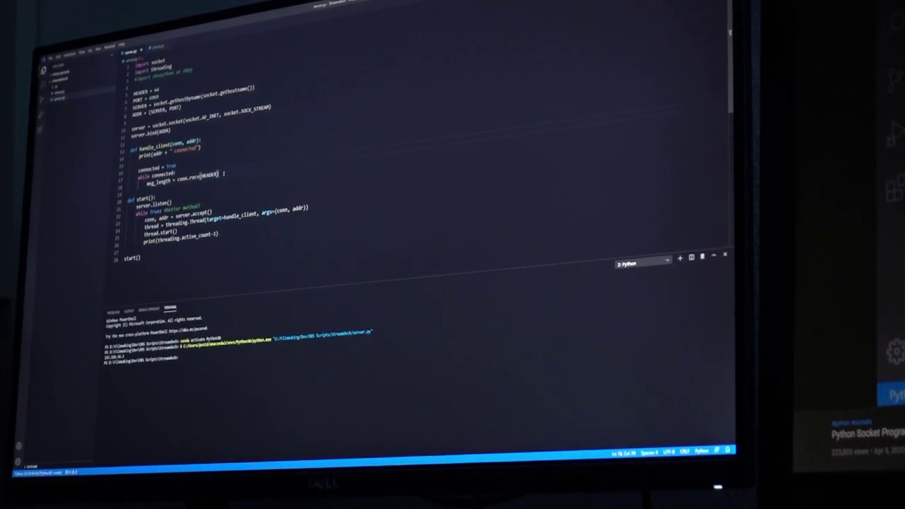
key(alt+Tab)
key(alt+Tab)
key(alt+Tab)
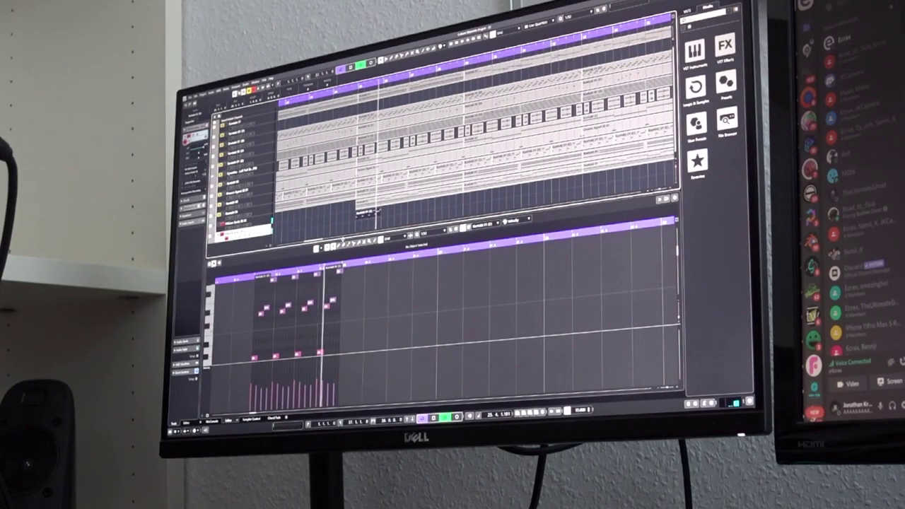
Stop playback, select all notes of the short MIDI part on the lowest track and transpose them up
key(space)
key(ctrl+a)
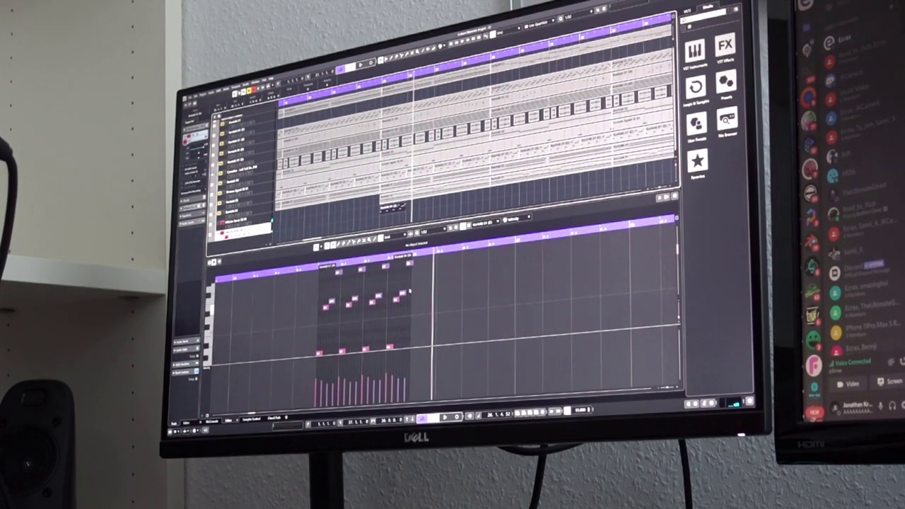
click(390, 209)
key(ctrl+a)
drag(343, 240, 350, 264)
key(shift+Up)
Duplicate the short part's notes further along the timeline and play the arrangement to check them
click(327, 150)
key(space)
click(358, 170)
key(space)
scroll(382, 229, right, 2)
alt+drag(335, 220, 362, 219)
ctrl+scroll(350, 220, up, 3)
key(ctrl+d)
click(410, 222)
click(291, 99)
key(space)
Play back the selected lower instrument track and close its instrument plug-in window
click(247, 222)
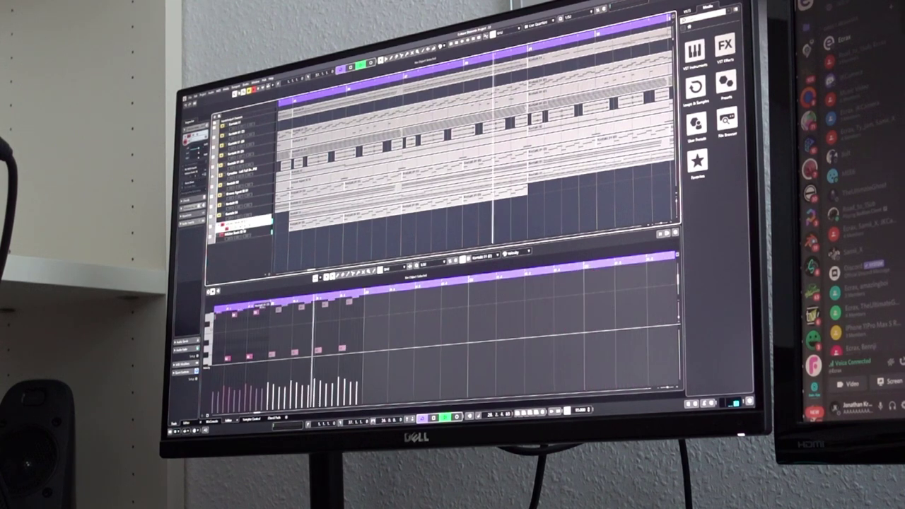
key(space)
click(240, 227)
key(space)
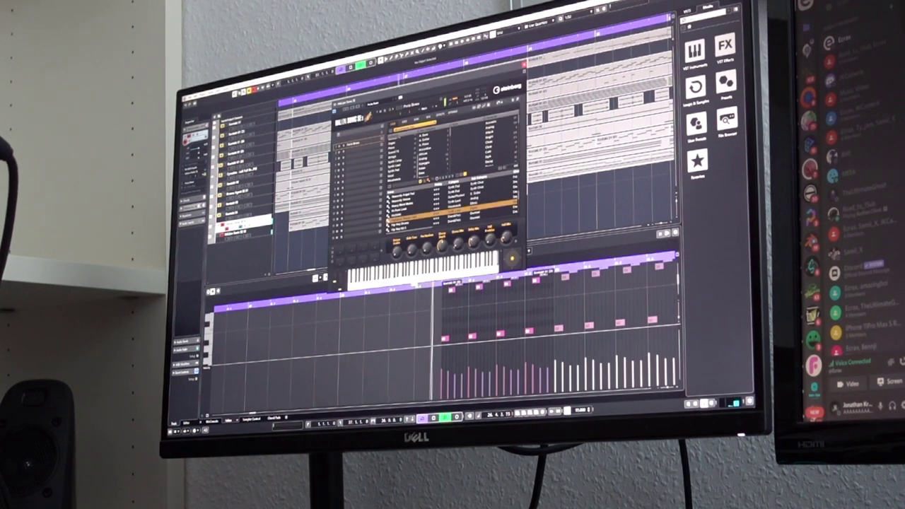
click(524, 65)
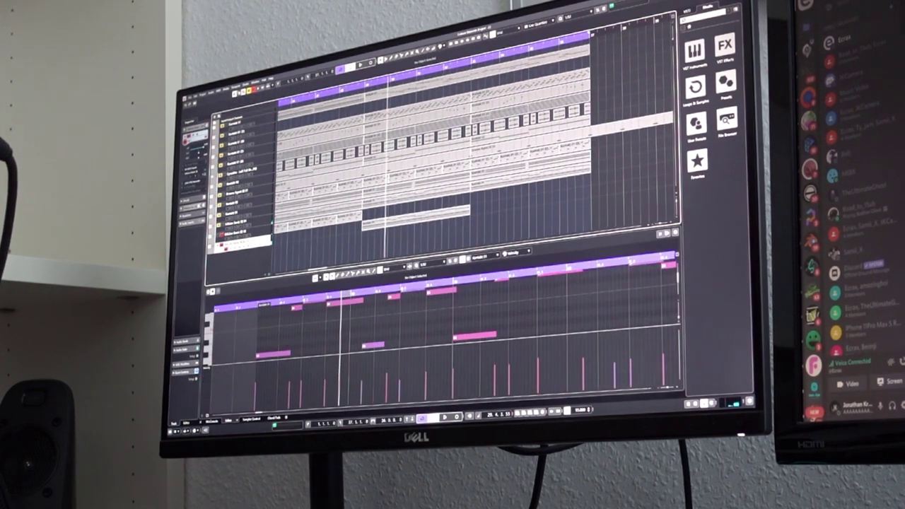
key(super)
key(super)
scroll(356, 245, left, 1)
key(super)
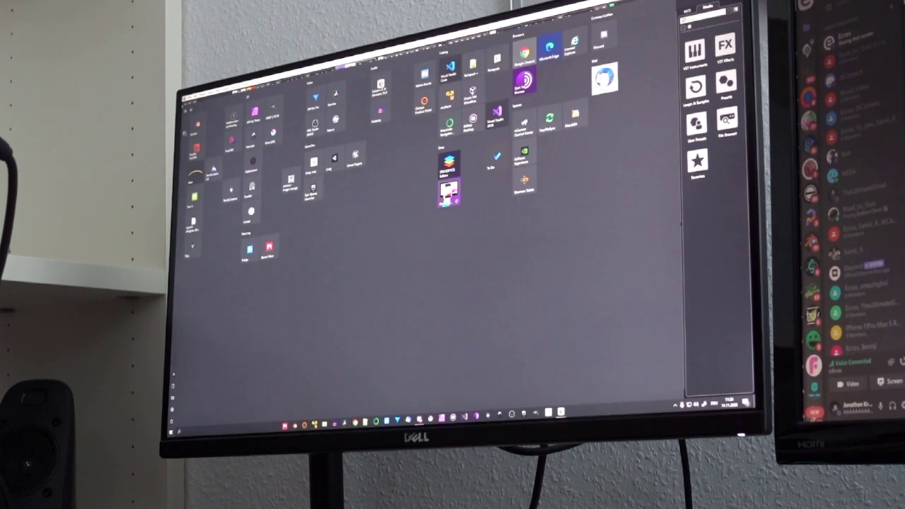
key(super)
double_click(424, 212)
ctrl+shift+scroll(515, 301, down, 3)
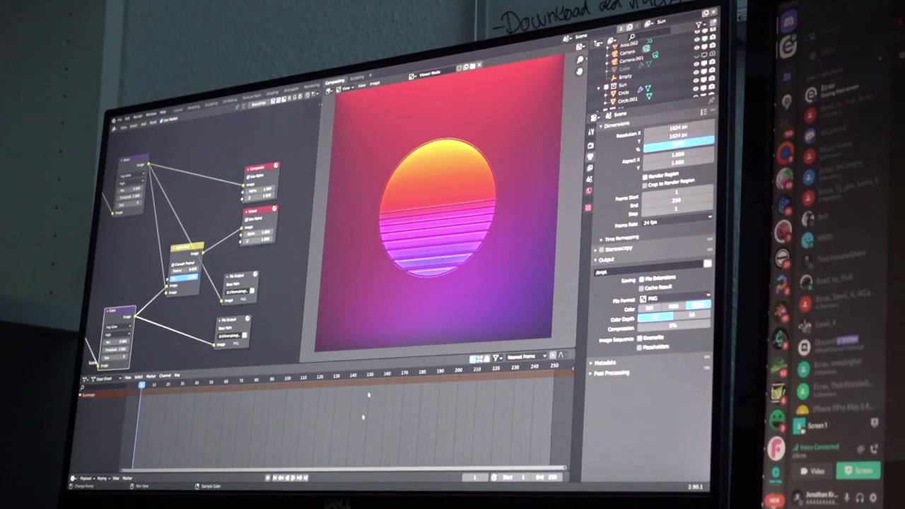
key(super)
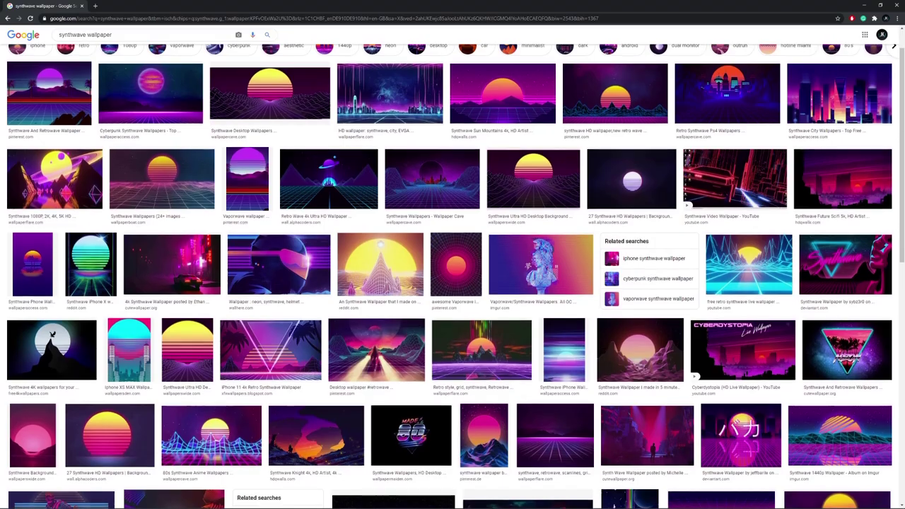
Browse the synthwave wallpaper image results for sun and grid design references
scroll(452, 276, down, 1)
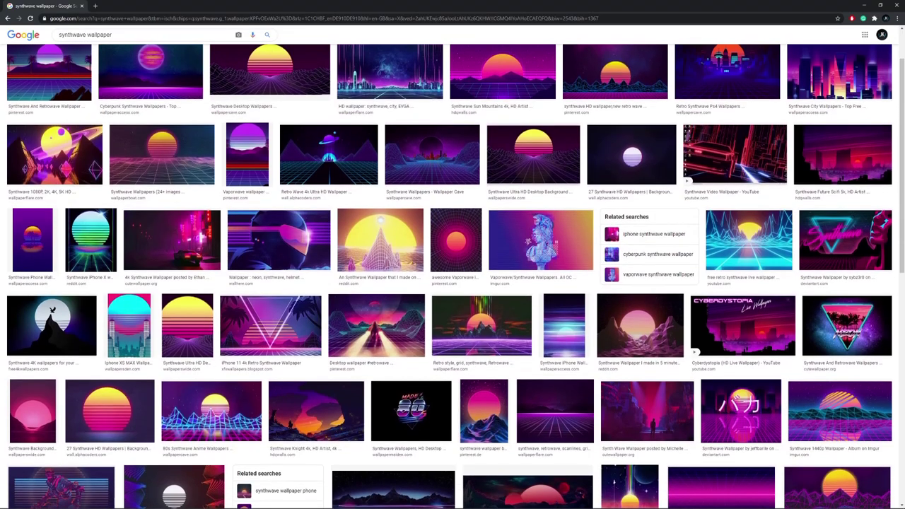
scroll(452, 276, down, 1)
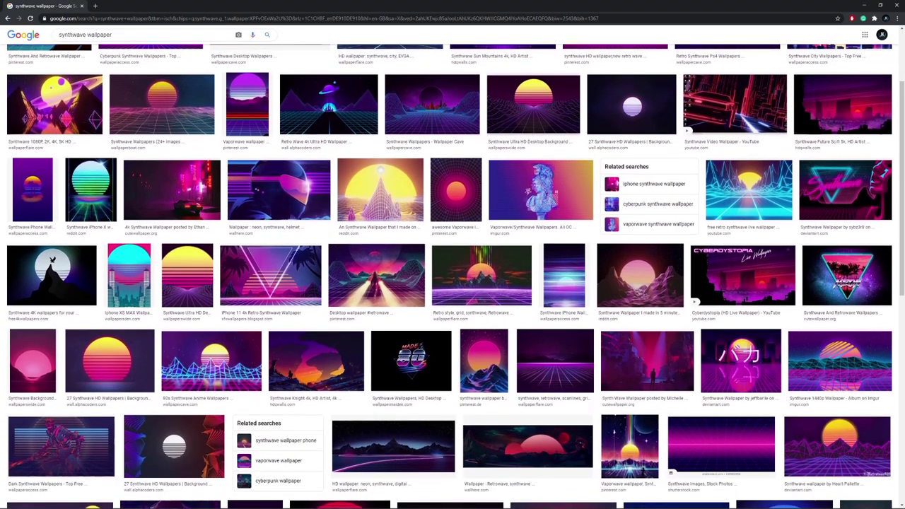
scroll(452, 276, down, 1)
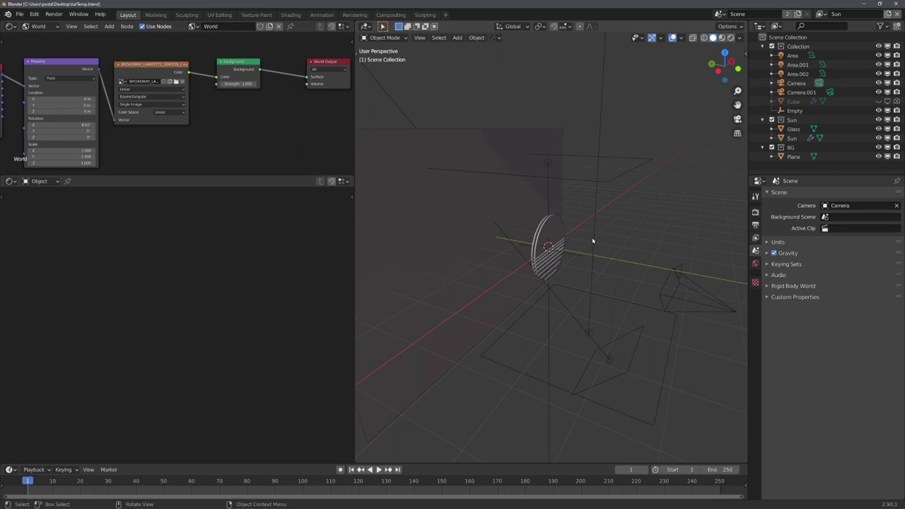
Switch the 3D viewport of the sun scene to Material Preview shading
mouse_move(591, 240)
middle_down()
mouse_move(520, 252)
mouse_move(552, 255)
mouse_move(542, 258)
mouse_move(525, 234)
mouse_move(558, 220)
middle_up()
click(526, 239)
click(486, 221)
scroll(500, 247, down, 3)
key(z)
click(558, 293)
Select the background plane and examine its material's Gradient Texture, Map Range and ColorRamp nodes
scroll(556, 289, up, 5)
mouse_move(557, 288)
middle_down()
mouse_move(569, 285)
mouse_move(482, 287)
mouse_move(502, 272)
mouse_move(487, 287)
mouse_move(523, 298)
middle_up()
scroll(501, 271, down, 5)
click(502, 271)
scroll(501, 279, down, 4)
scroll(173, 311, down, 8)
middle_drag(173, 310, 234, 337)
middle_drag(233, 337, 283, 355)
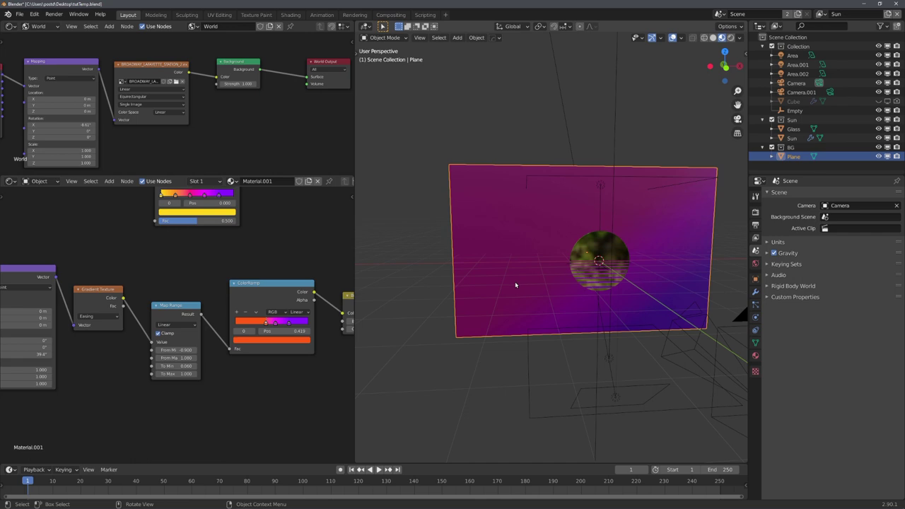
scroll(208, 278, up, 2)
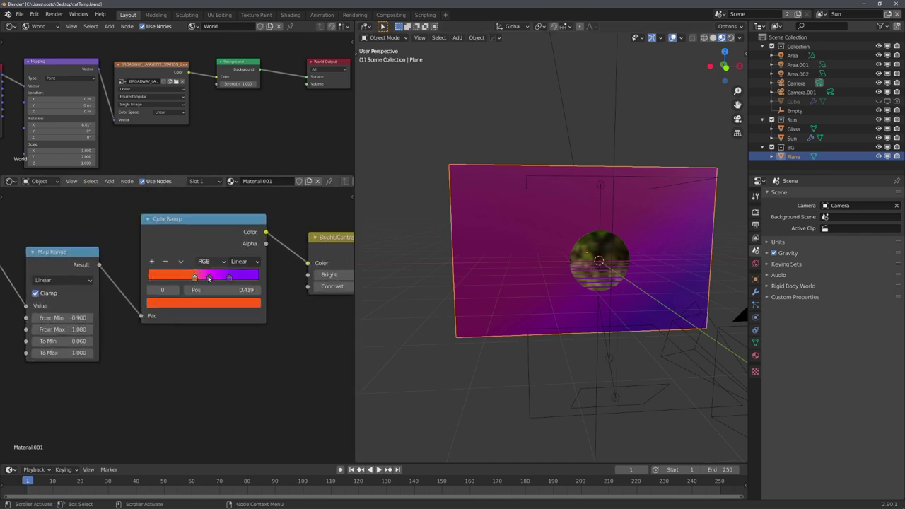
Deselect the plane and examine the striped sun disc from the side in Solid shading
middle_drag(542, 289, 602, 327)
click(601, 327)
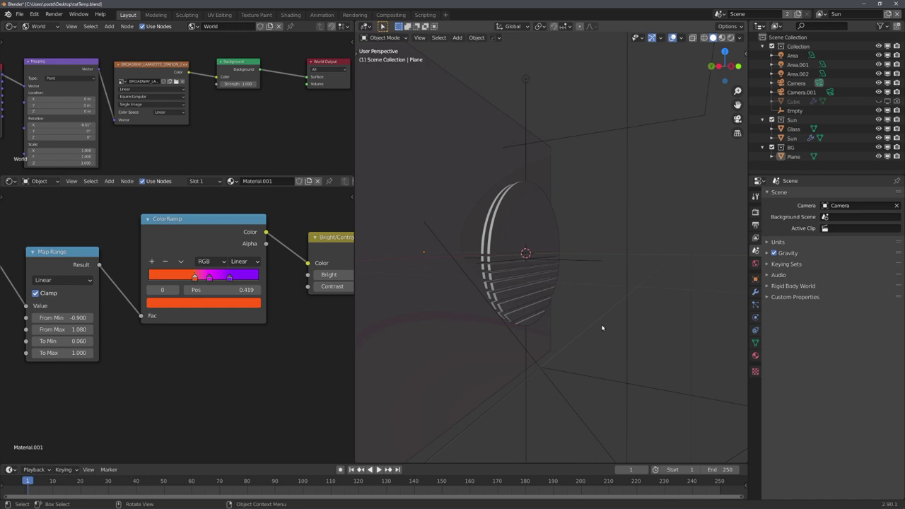
middle_drag(549, 312, 569, 291)
scroll(572, 287, up, 3)
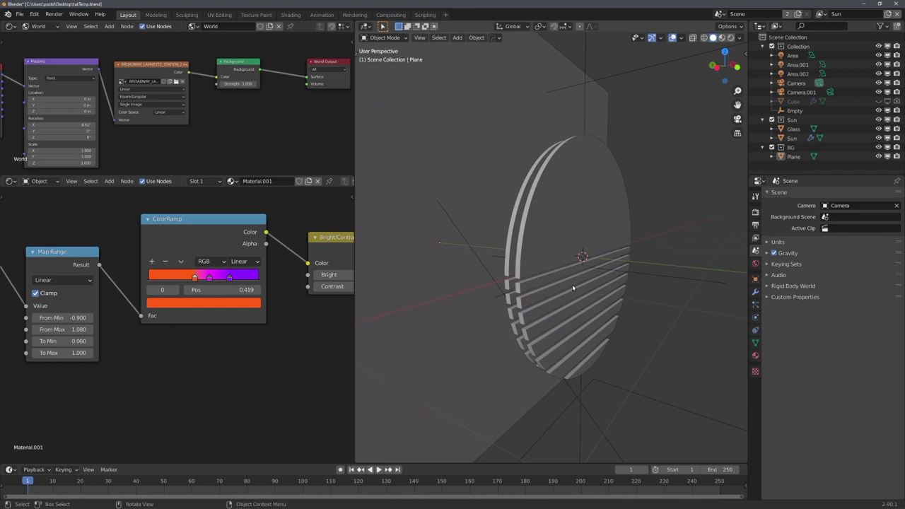
Examine the sun object's flat base mesh in Edit Mode, then return to Object Mode
scroll(573, 288, up, 3)
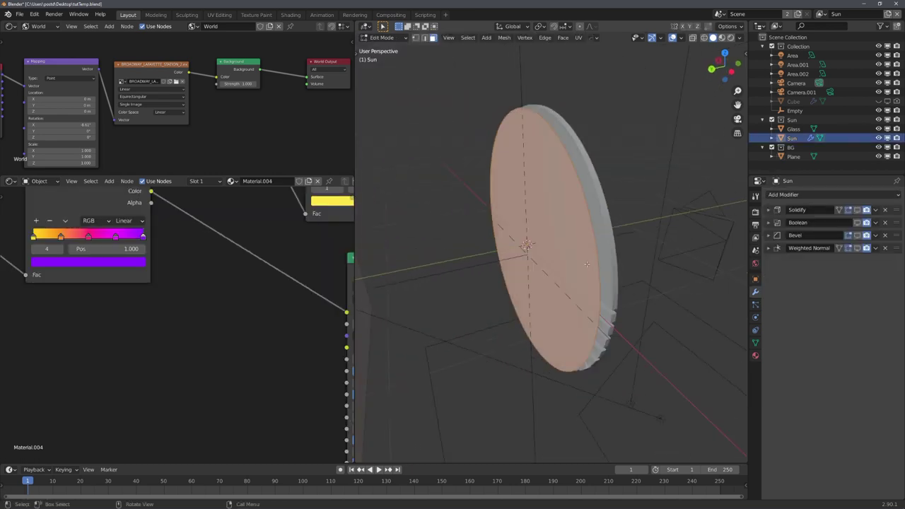
middle_drag(580, 261, 622, 274)
scroll(601, 261, up, 2)
scroll(623, 264, down, 3)
key(Tab)
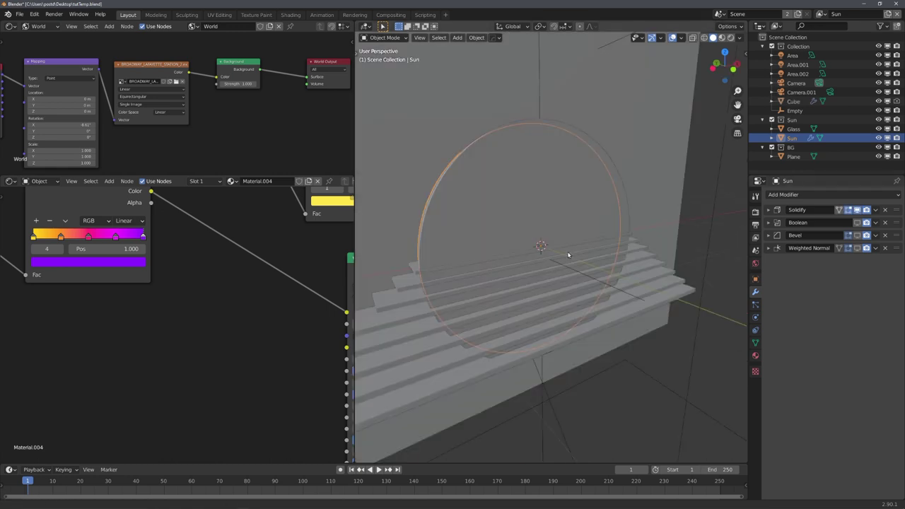
Select the Empty that offsets the array of bars and try moving and scaling it
mouse_move(567, 253)
middle_down()
mouse_move(614, 241)
mouse_move(551, 256)
mouse_move(607, 232)
mouse_move(590, 221)
mouse_move(575, 262)
middle_up()
scroll(601, 232, up, 2)
click(597, 243)
scroll(566, 262, down, 5)
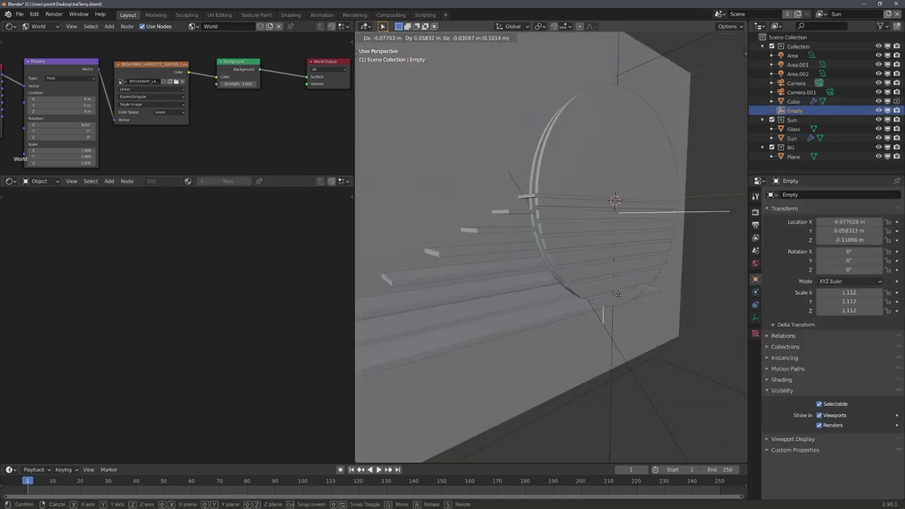
right_click(624, 295)
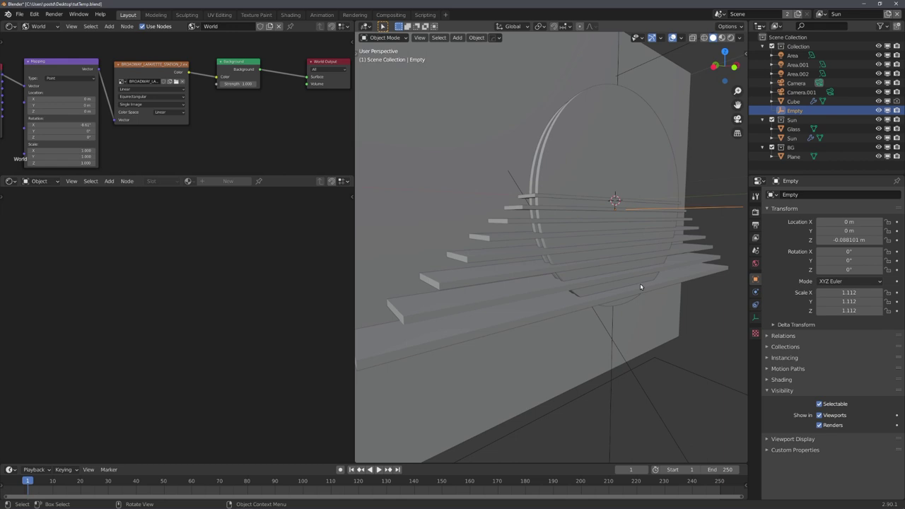
key(s)
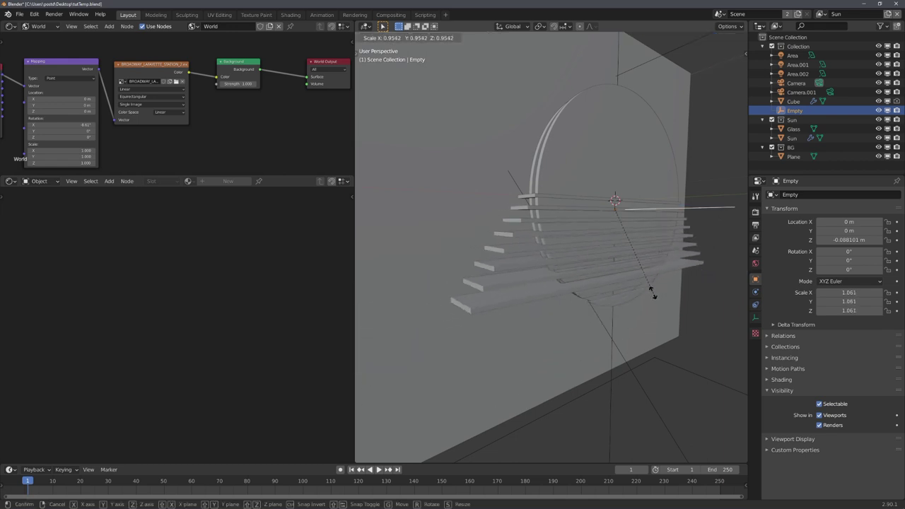
right_click(655, 294)
middle_drag(577, 260, 588, 189)
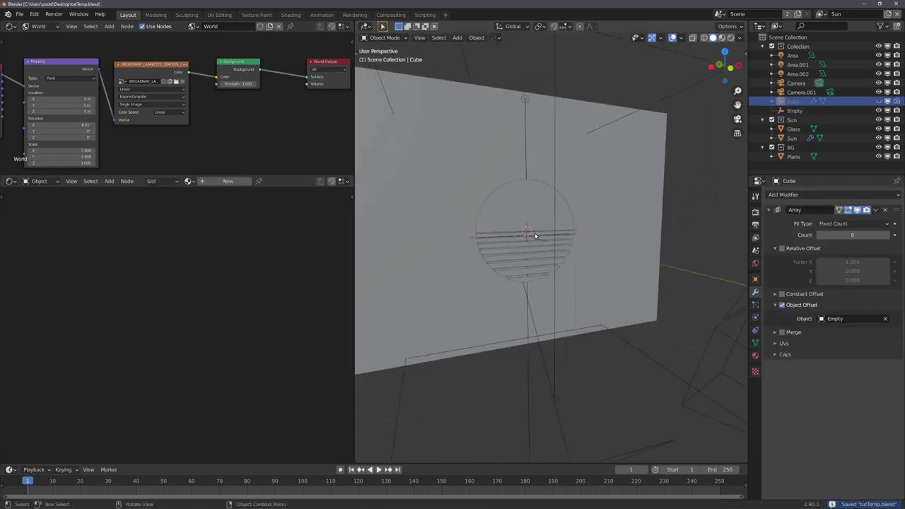
View the scene through the camera and switch the viewport to Rendered shading
middle_drag(535, 235, 560, 249)
key(KP_0)
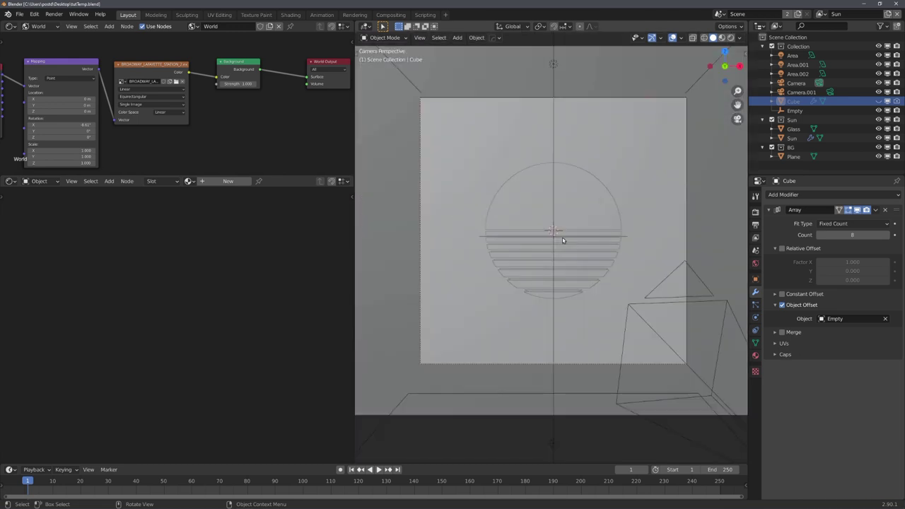
mouse_move(570, 264)
shift+middle_down()
mouse_move(559, 258)
mouse_move(574, 266)
shift+middle_up()
key(z)
click(580, 187)
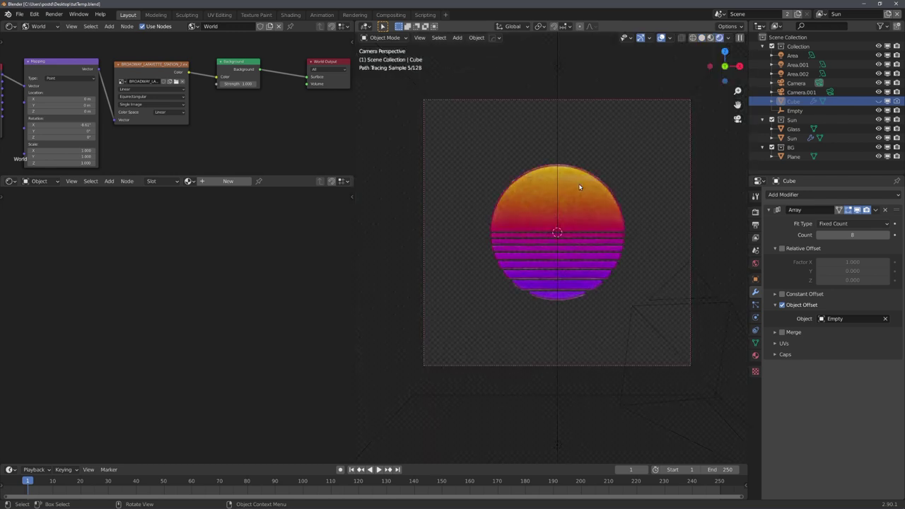
scroll(578, 187, up, 2)
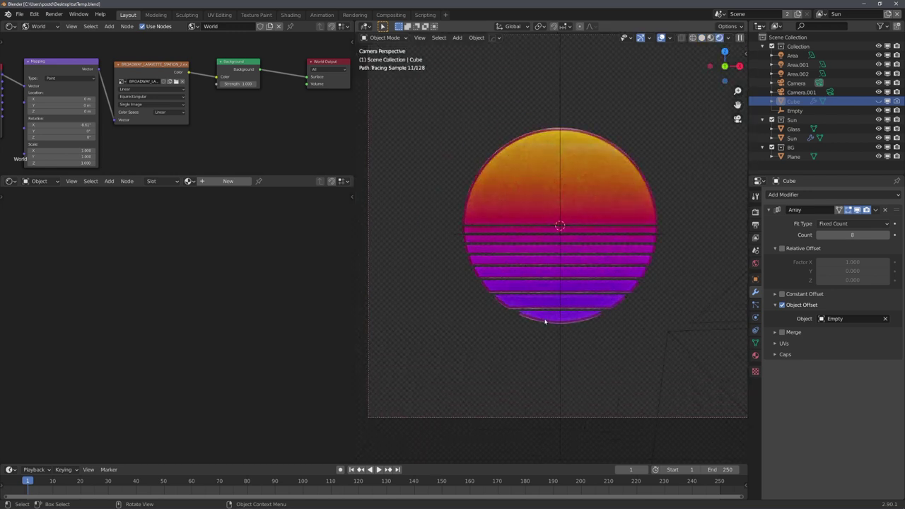
Switch the camera view to Solid shading and recentre the sun in the frame
key(z)
click(686, 284)
shift+middle_drag(642, 268, 641, 290)
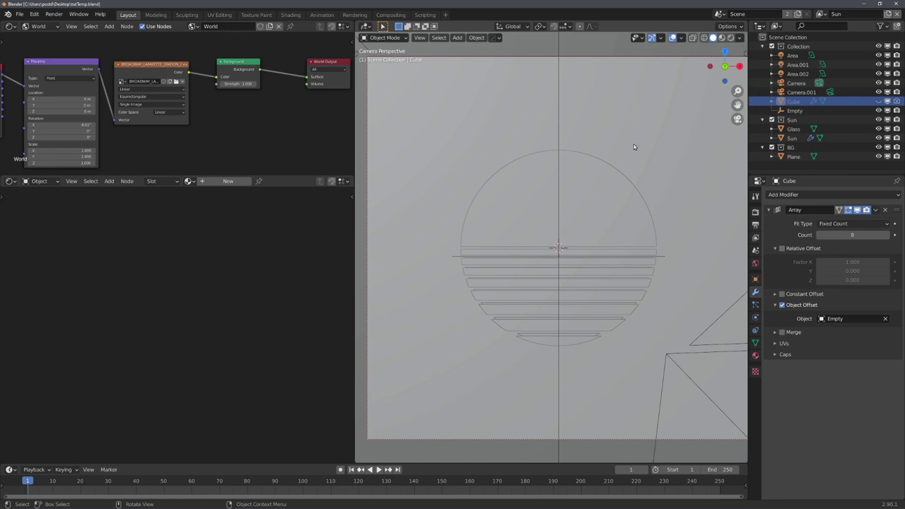
shift+middle_drag(635, 162, 626, 162)
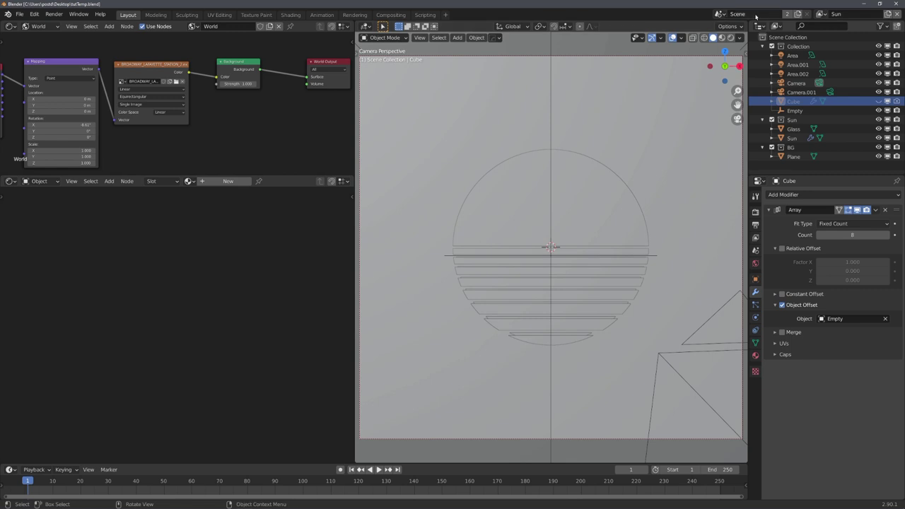
Look through the scene's available view layers and keep the Sun layer active
click(719, 15)
click(693, 17)
scroll(664, 113, down, 2)
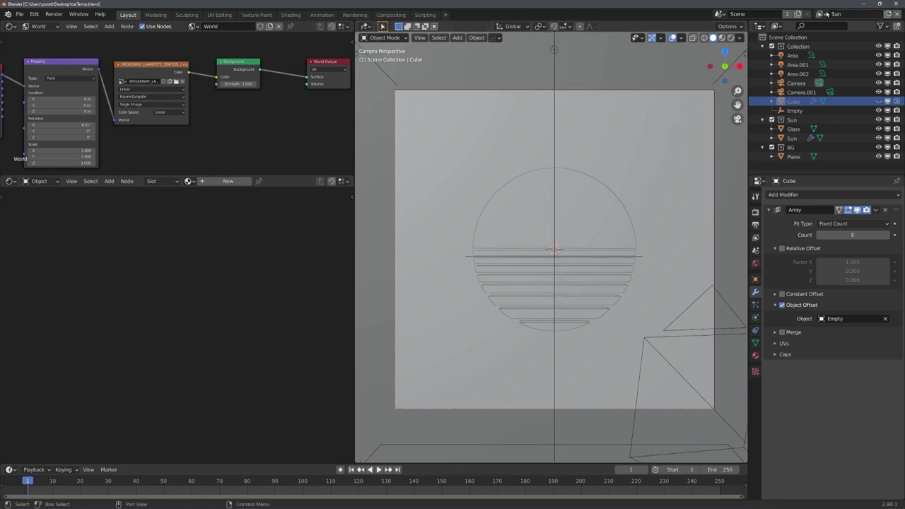
click(822, 15)
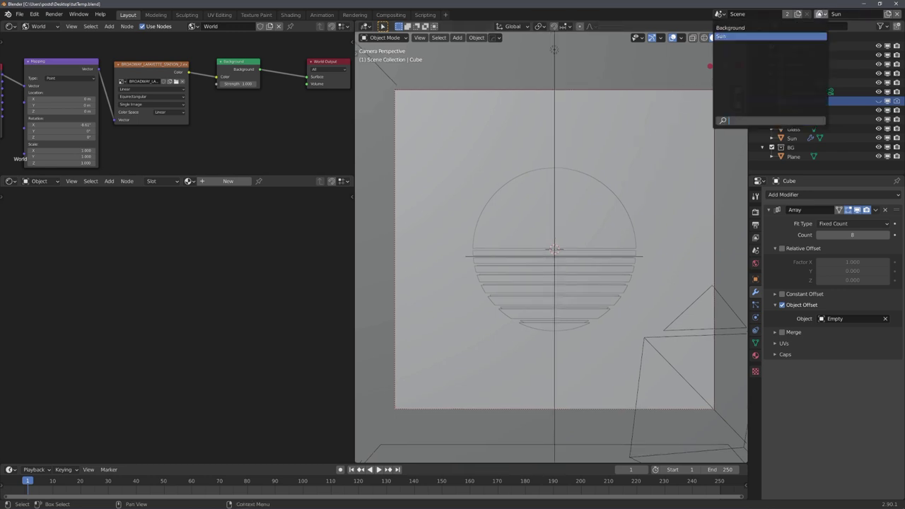
click(822, 14)
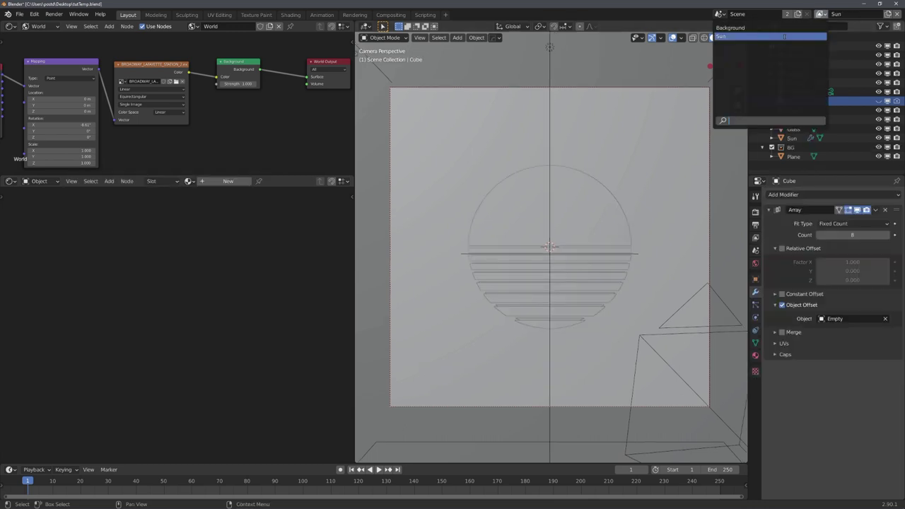
click(721, 36)
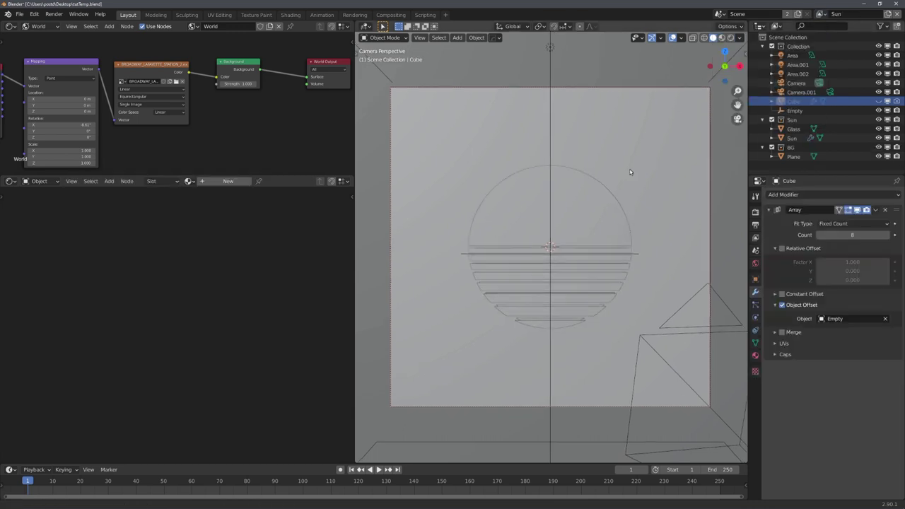
View the scene at an angle and select the Glass and Sun objects, then the background Plane
middle_drag(638, 167, 735, 181)
scroll(735, 181, up, 4)
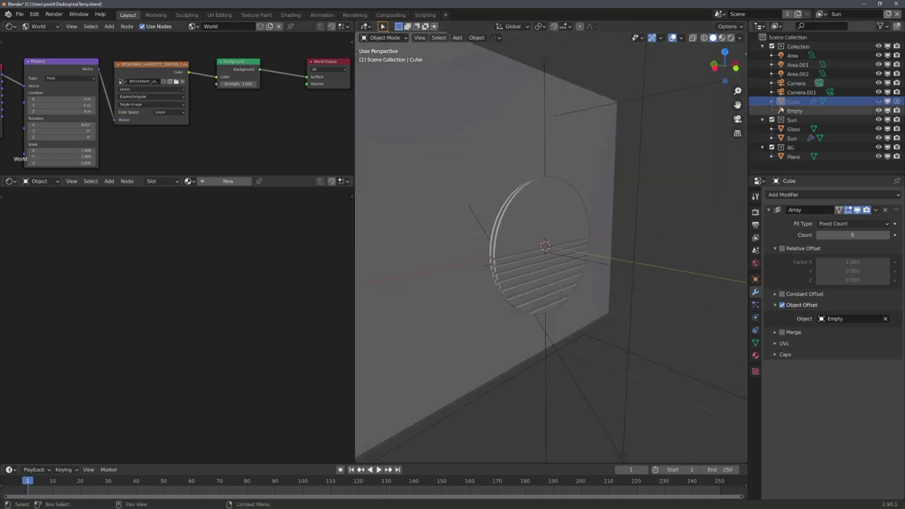
click(793, 128)
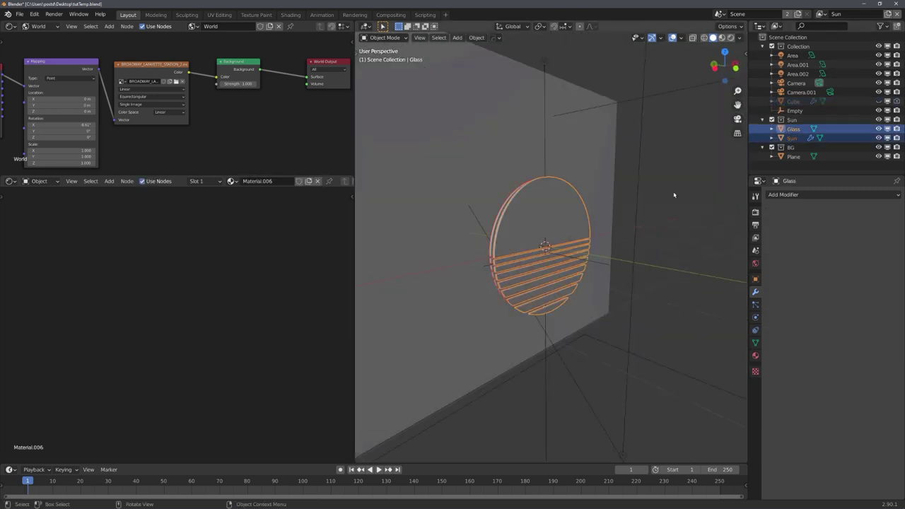
middle_drag(629, 212, 684, 156)
click(793, 156)
scroll(622, 202, down, 5)
Switch to the Background view layer to inspect its contents, then return to the Sun view layer
click(821, 14)
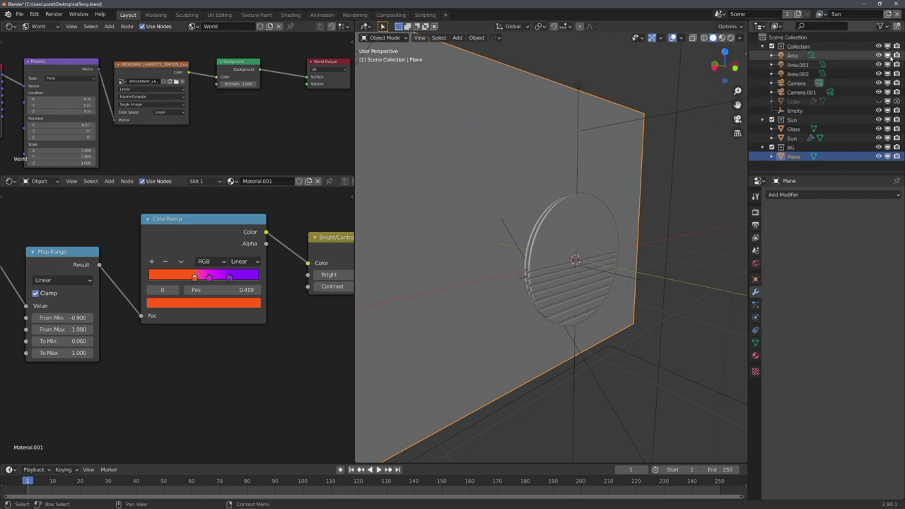
click(821, 14)
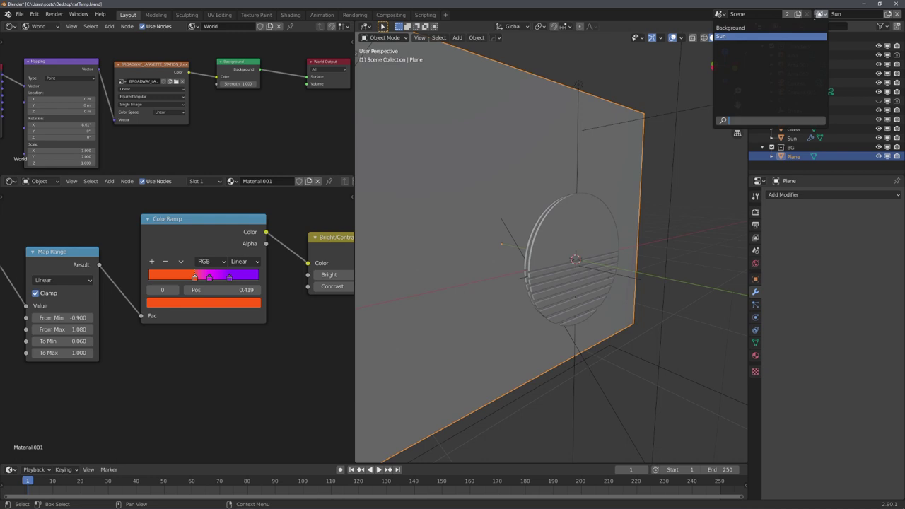
click(777, 32)
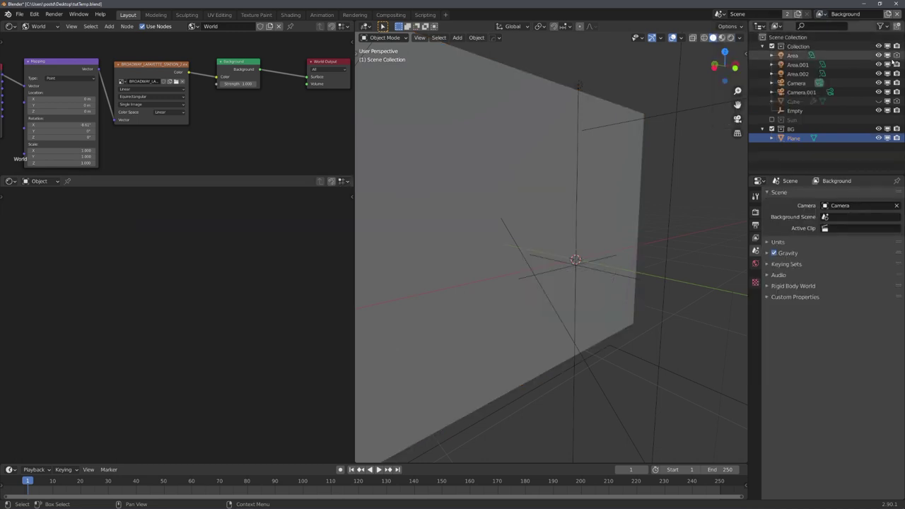
click(820, 14)
click(781, 41)
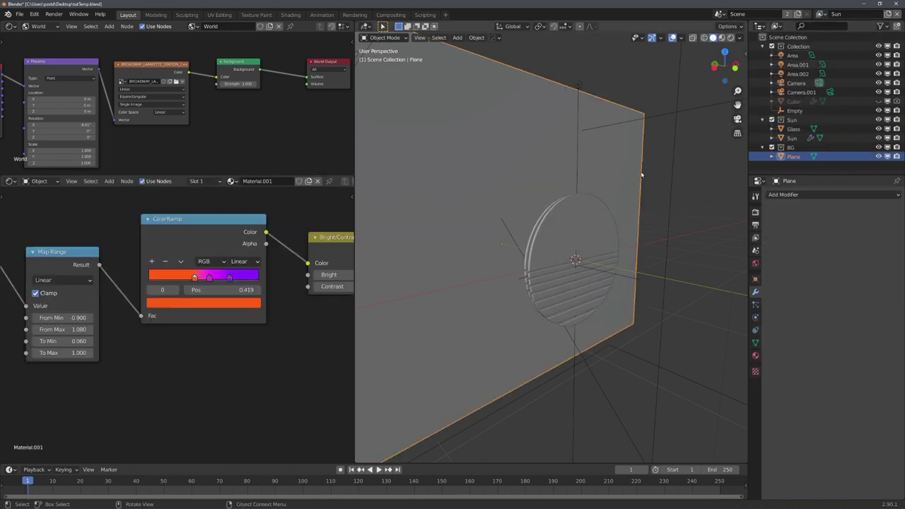
Deselect the plane and check the view layer options of the BG collection
middle_drag(634, 176, 675, 196)
click(625, 210)
click(792, 147)
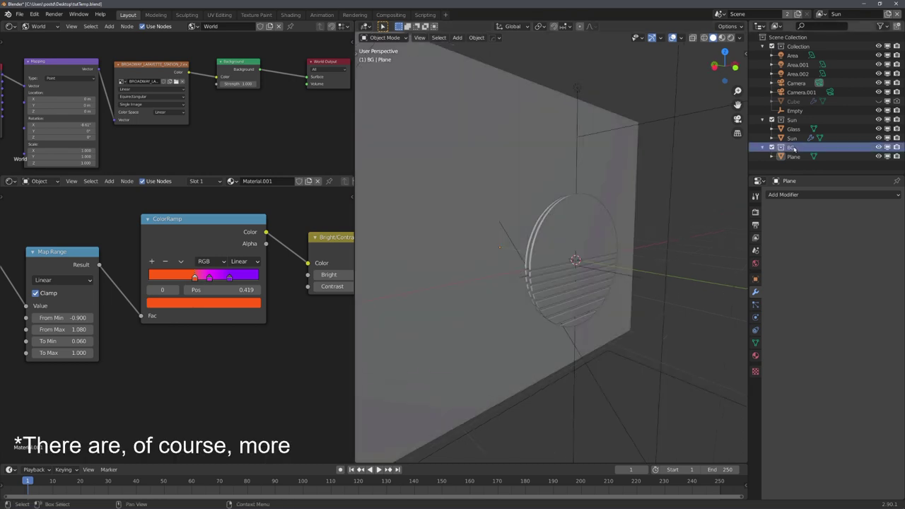
right_click(793, 148)
drag(778, 134, 728, 126)
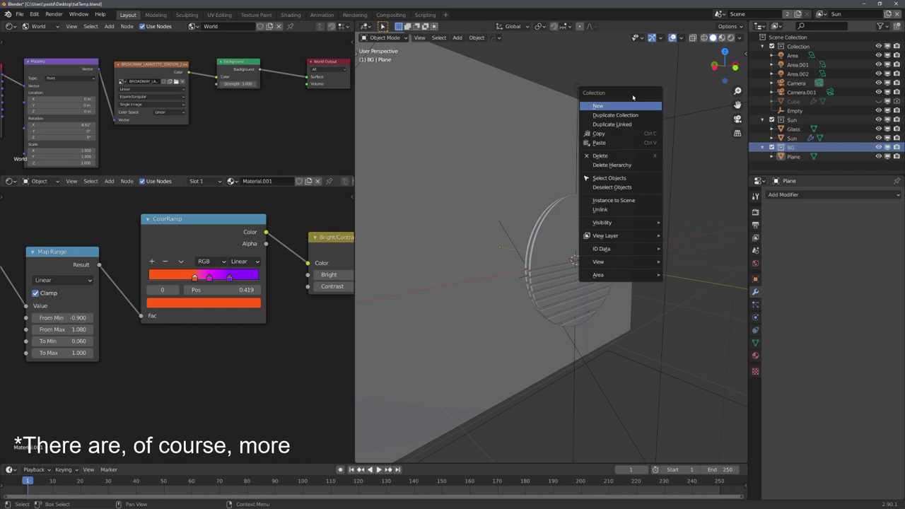
mouse_move(615, 235)
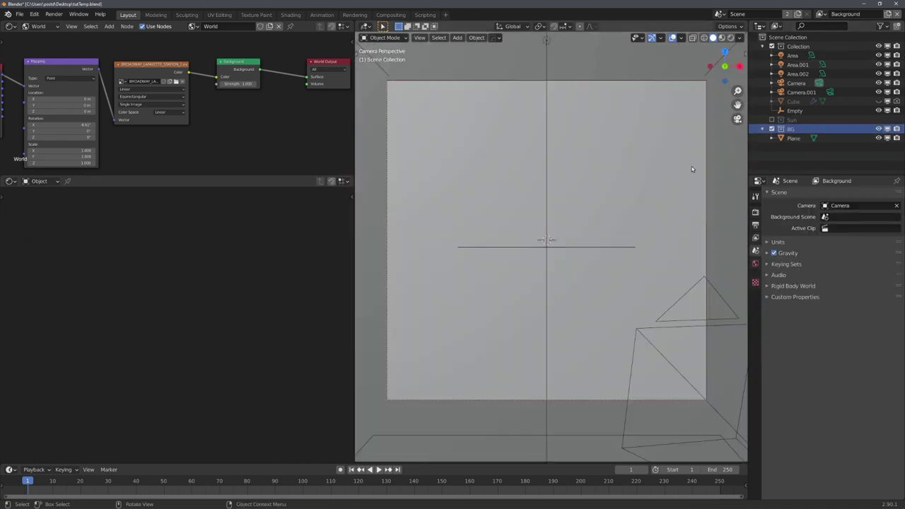
Check the Sun collection's view layer options within the Background view layer
shift+middle_drag(686, 172, 689, 184)
right_click(784, 128)
mouse_move(770, 249)
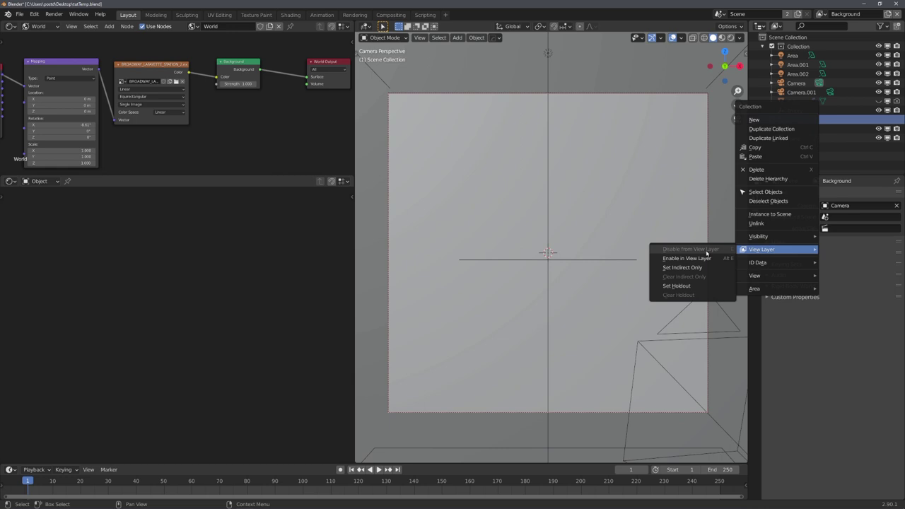
Return to the Sun view layer and check the indirect-only and holdout options of the BG collection
click(821, 15)
click(776, 36)
shift+middle_drag(619, 212, 633, 197)
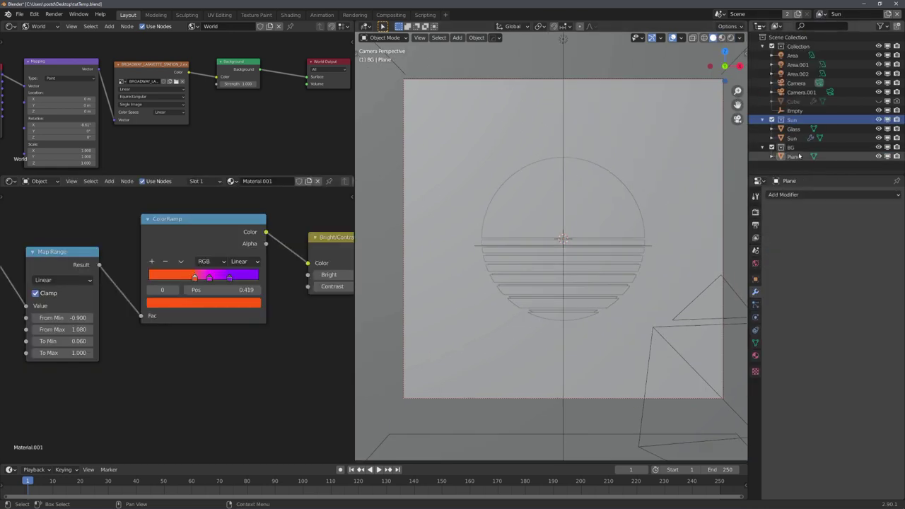
right_click(791, 146)
mouse_move(770, 277)
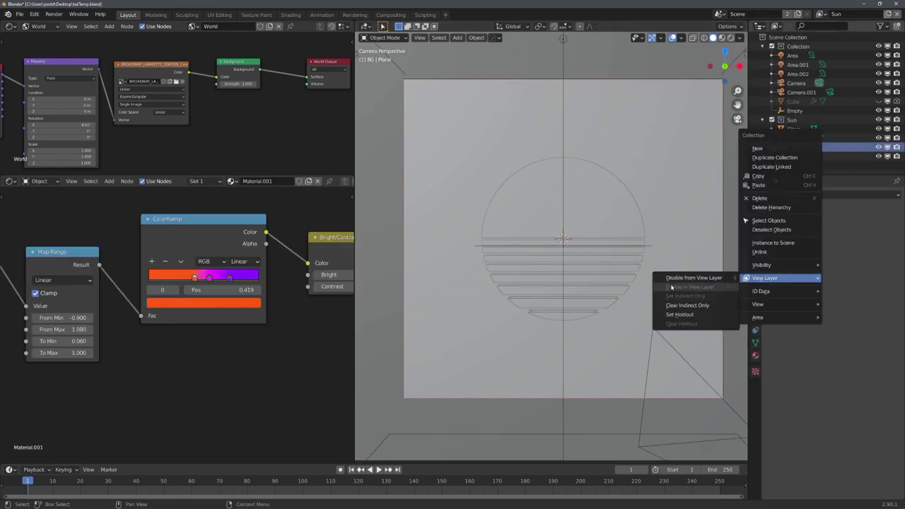
Switch the viewport to Rendered shading and examine the glass rim along the sun's stripes up close
key(z)
scroll(474, 248, up, 5)
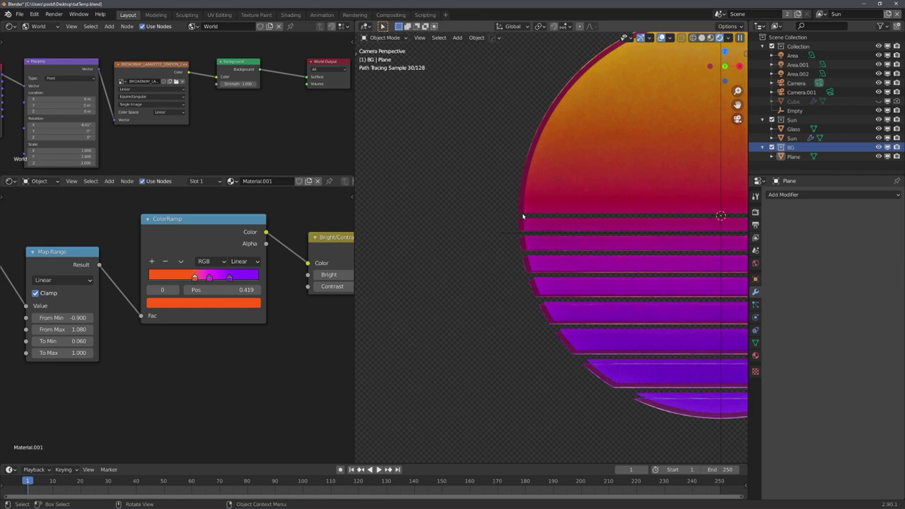
scroll(523, 216, up, 4)
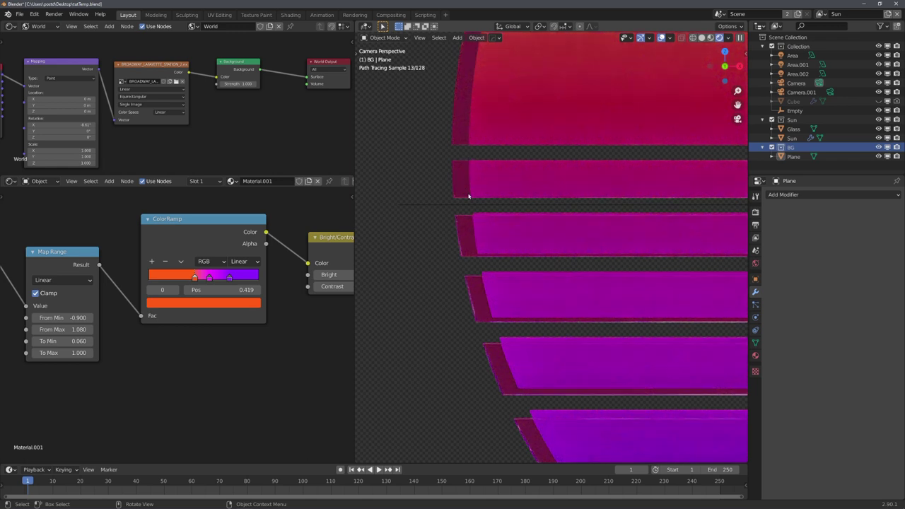
scroll(471, 197, down, 5)
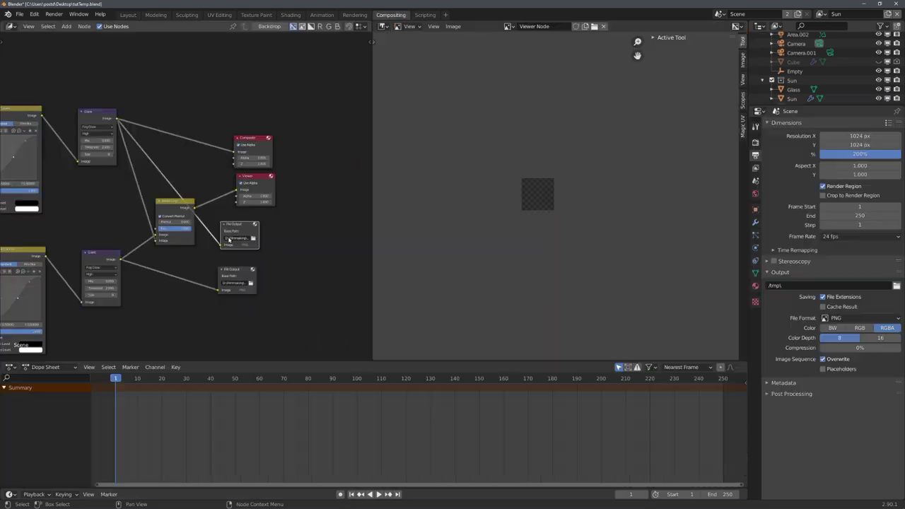
Examine the compositing node tree, from both Denoise and RGB Curves branches through Glare and Alpha Over to the outputs
scroll(191, 243, down, 1)
middle_drag(192, 243, 247, 231)
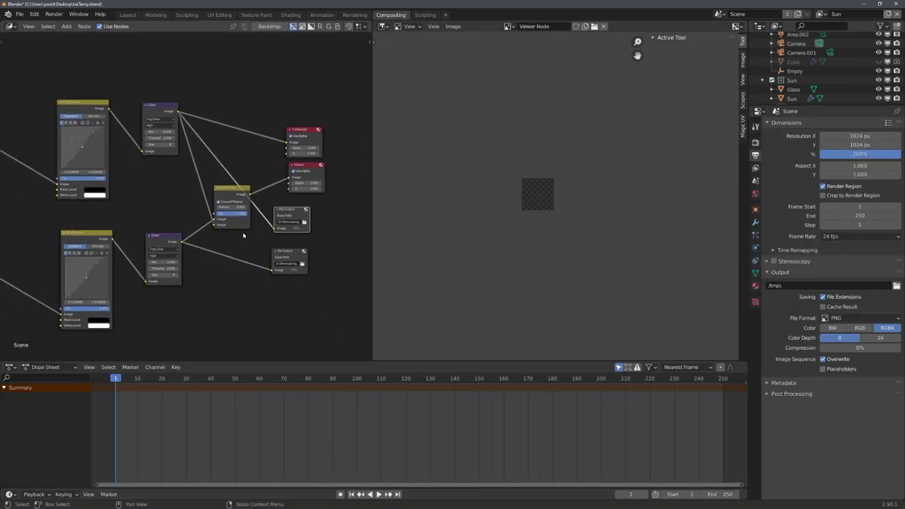
middle_drag(240, 234, 251, 237)
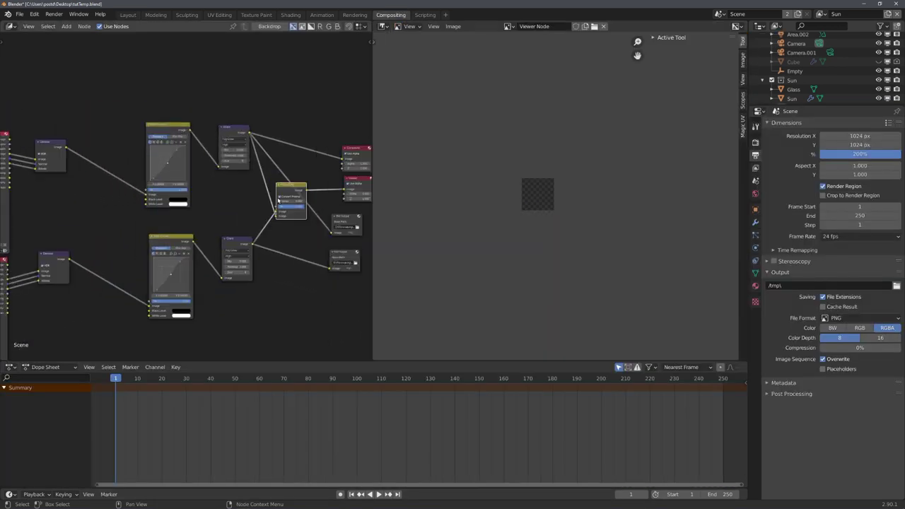
scroll(310, 189, up, 2)
drag(313, 189, 319, 192)
middle_drag(318, 192, 214, 195)
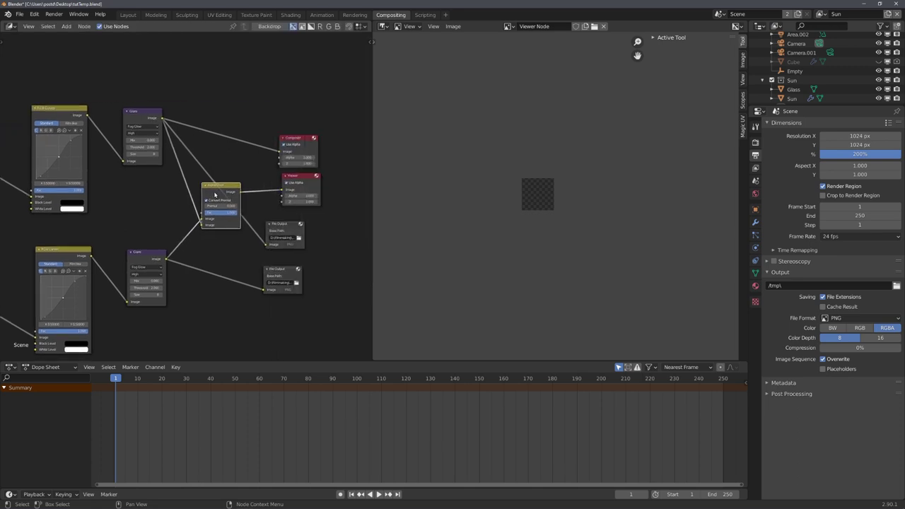
scroll(215, 195, up, 2)
middle_drag(90, 207, 259, 186)
scroll(260, 186, down, 3)
middle_drag(151, 212, 365, 131)
scroll(219, 167, up, 2)
Look up the File Output node in the node search, then cancel it and return to the existing output nodes
click(191, 102)
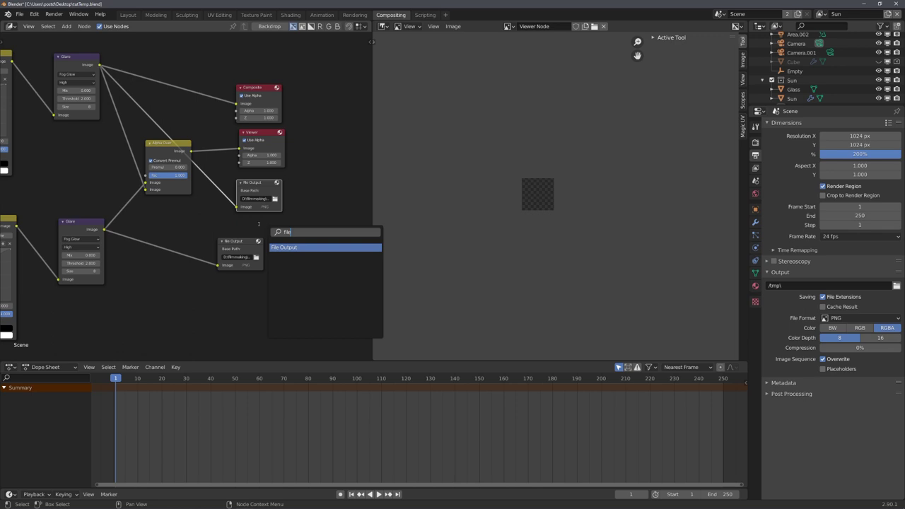
key(Escape)
mouse_move(267, 190)
mouse_down()
mouse_move(262, 195)
mouse_move(355, 207)
mouse_move(264, 206)
mouse_up()
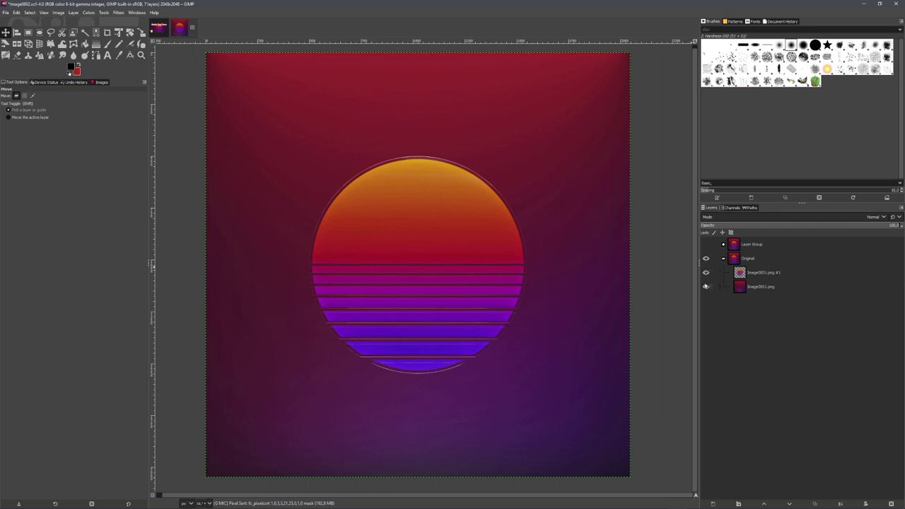
In GIMP, toggle the background layer Image0001.png off and on, and show the Layer Group to inspect the pixel-sorted sun
click(706, 286)
click(705, 286)
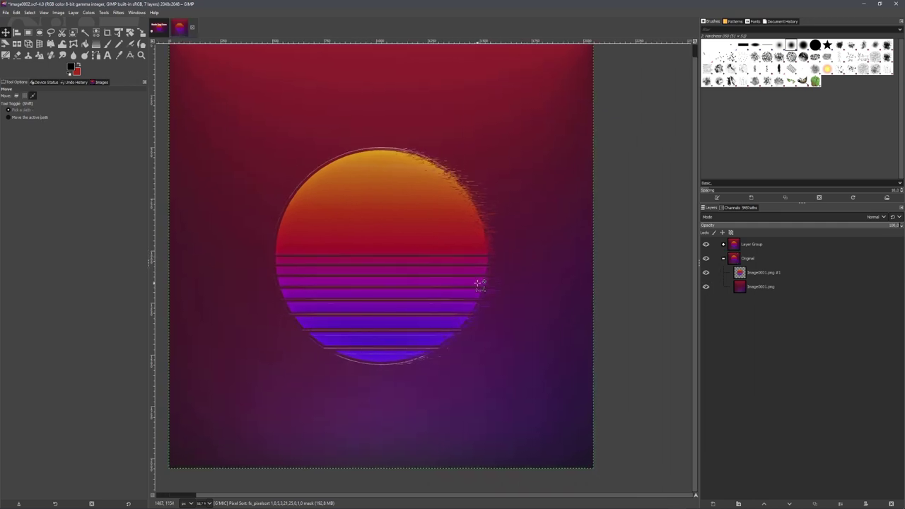
ctrl+scroll(470, 271, up, 2)
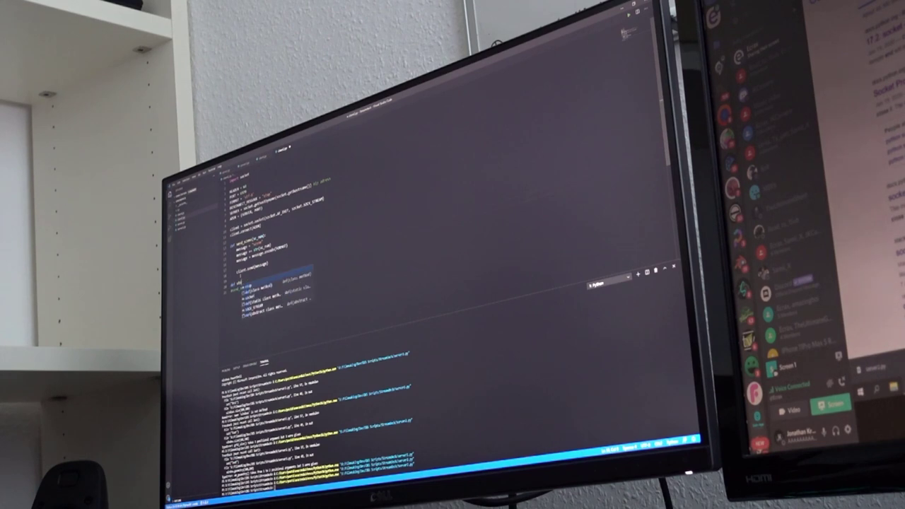
text(p():)
key(Return)
text(message = message.encode(FORMAT)     client.send(message))
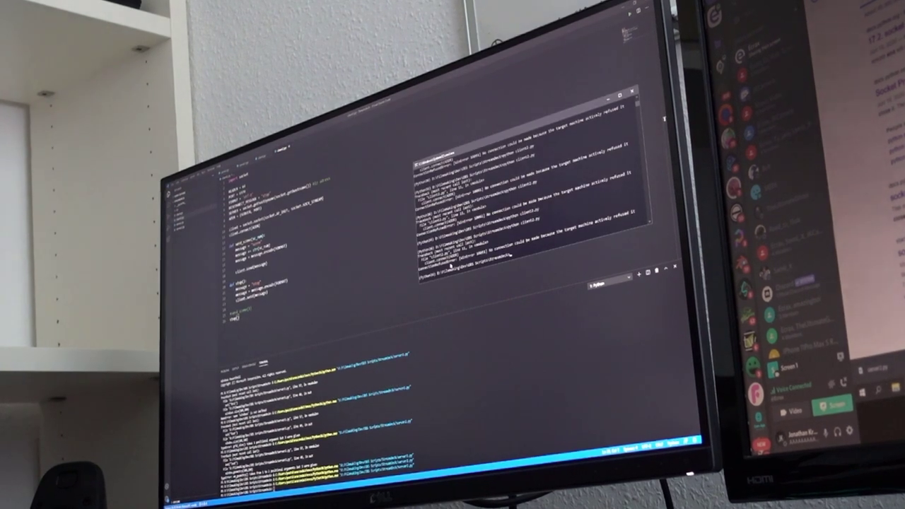
key(alt+Tab)
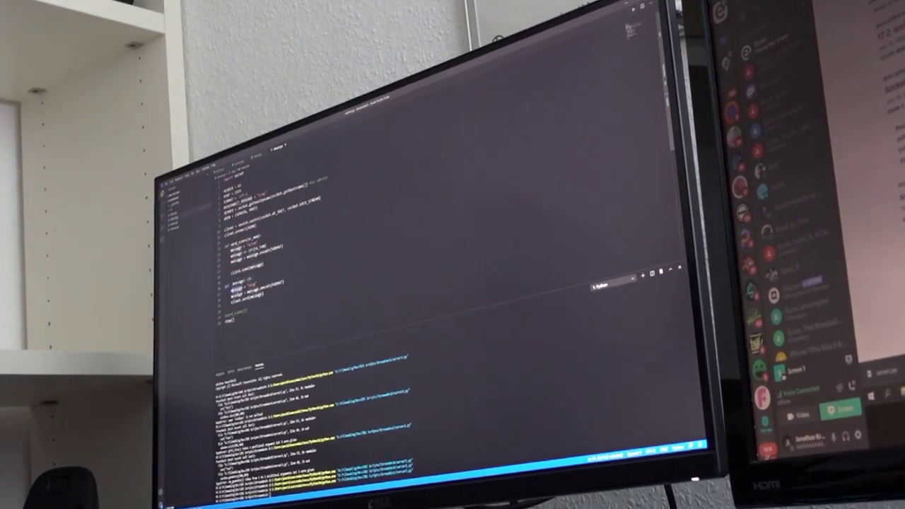
key(alt+Tab)
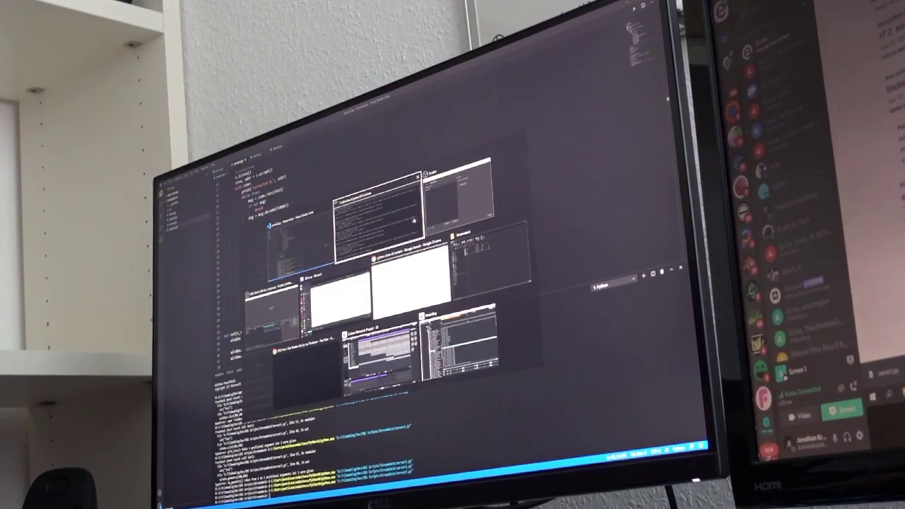
key(alt+Tab)
key(alt+Tab)
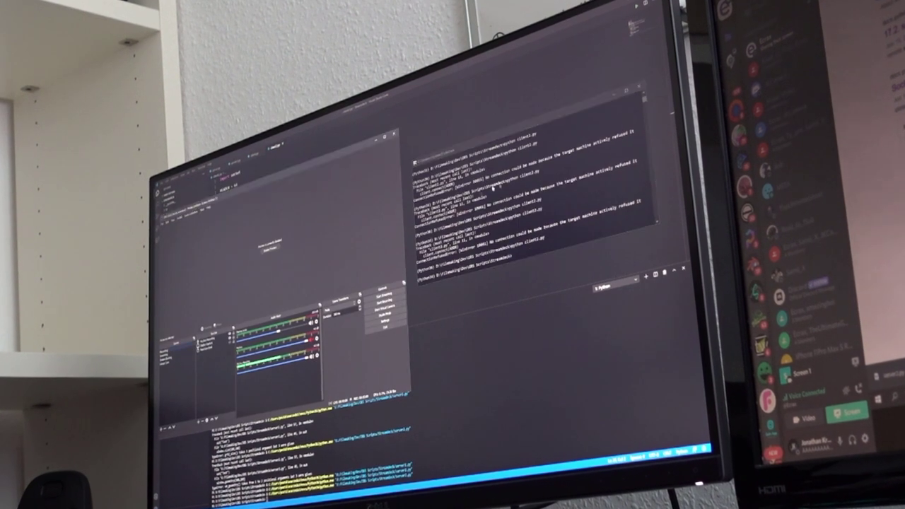
scroll(438, 234, down, 10)
scroll(438, 233, up, 10)
key(alt+Tab)
key(alt+Tab)
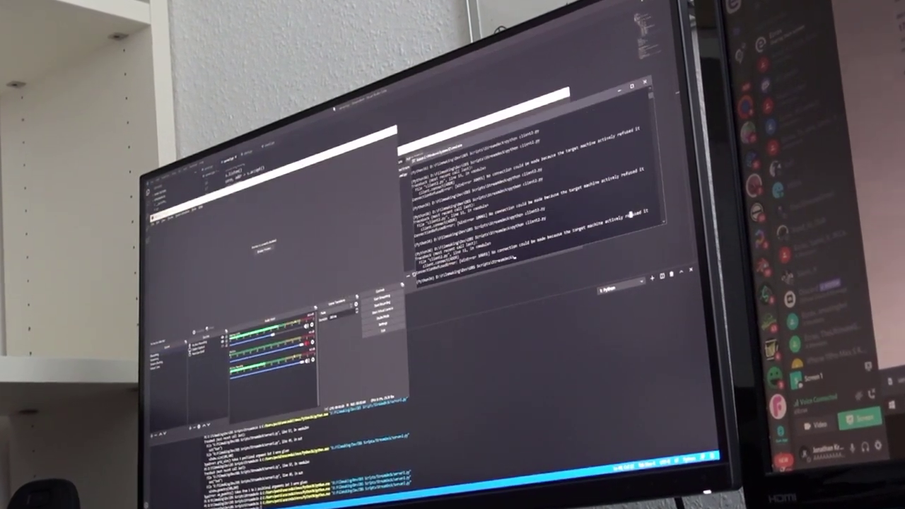
key(alt+Tab)
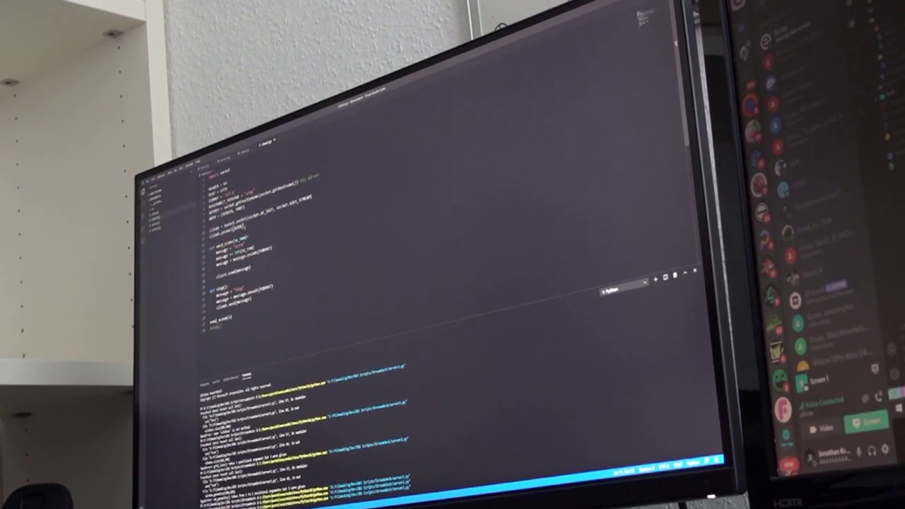
key(alt+Tab)
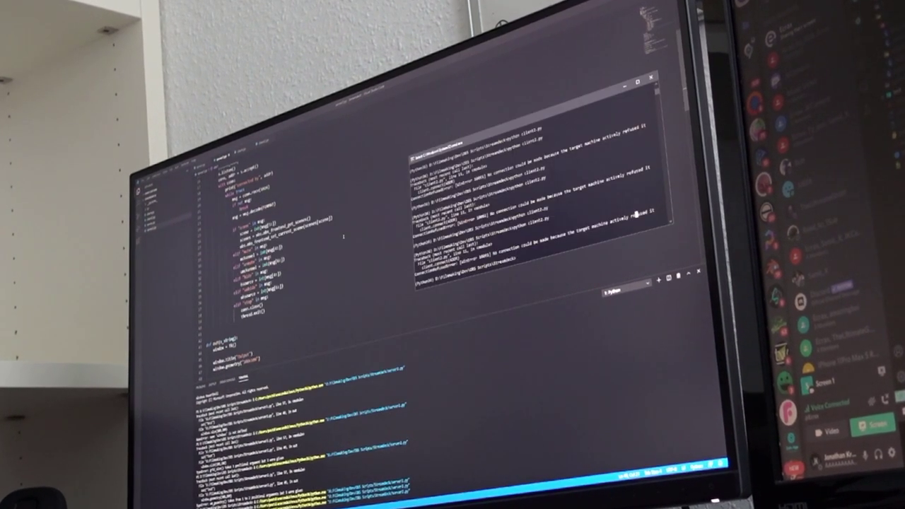
key(alt+Tab)
key(BackSpace)
click(217, 157)
scroll(283, 283, down, 10)
scroll(282, 283, up, 10)
key(alt+Tab)
key(alt+Tab)
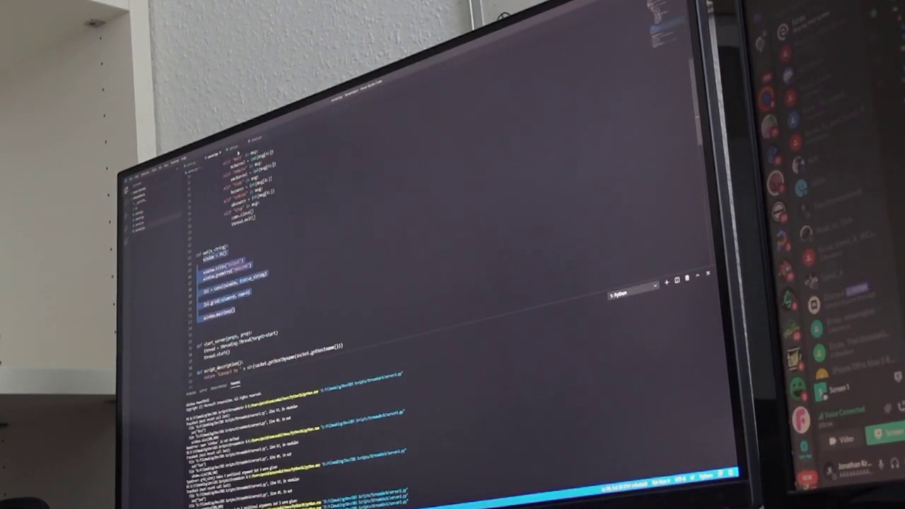
key(alt+Tab)
key(Return)
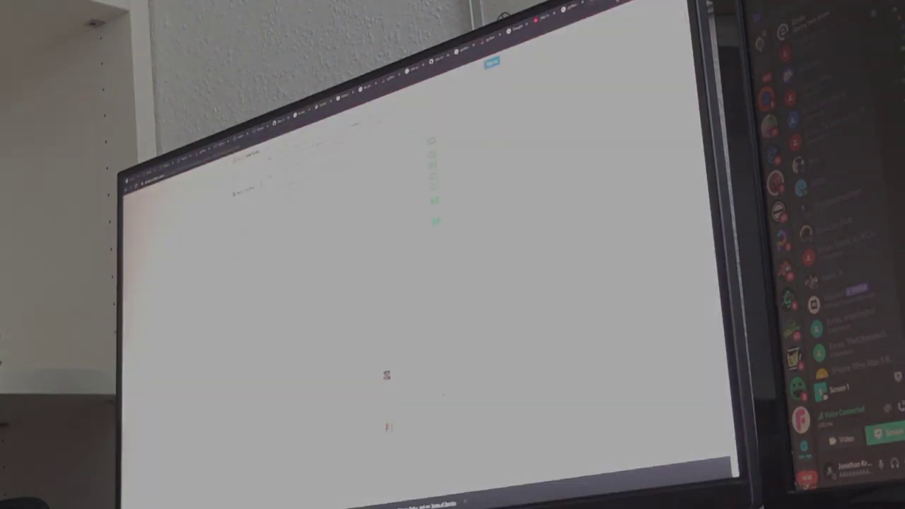
drag(284, 342, 361, 325)
key(alt+Tab)
key(alt+Tab)
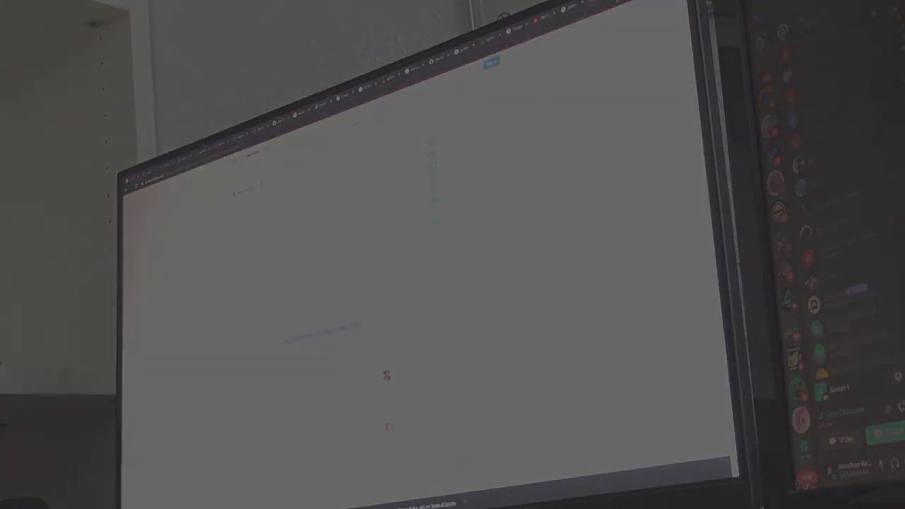